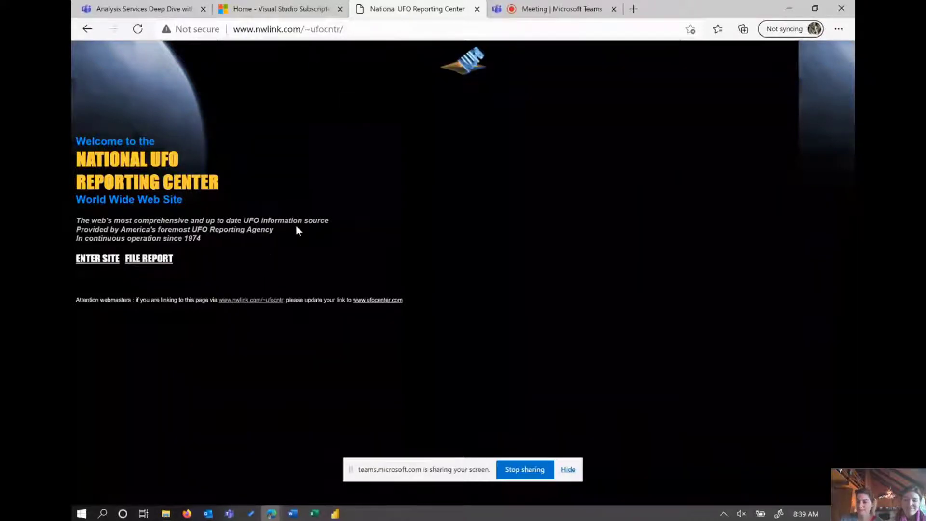
# Step: Enter the National UFO Reporting Center site and open its report database index by posting date
pyautogui.click(97, 261)
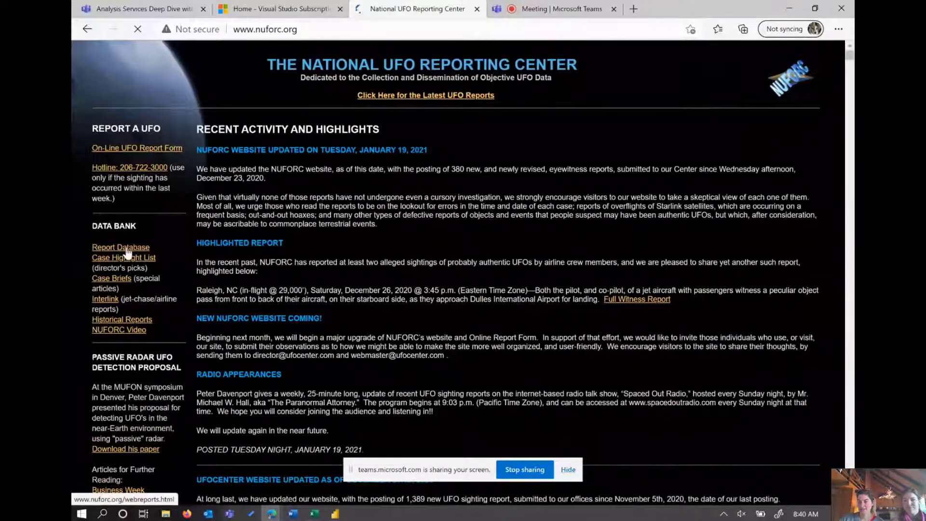
pyautogui.click(127, 252)
pyautogui.click(145, 120)
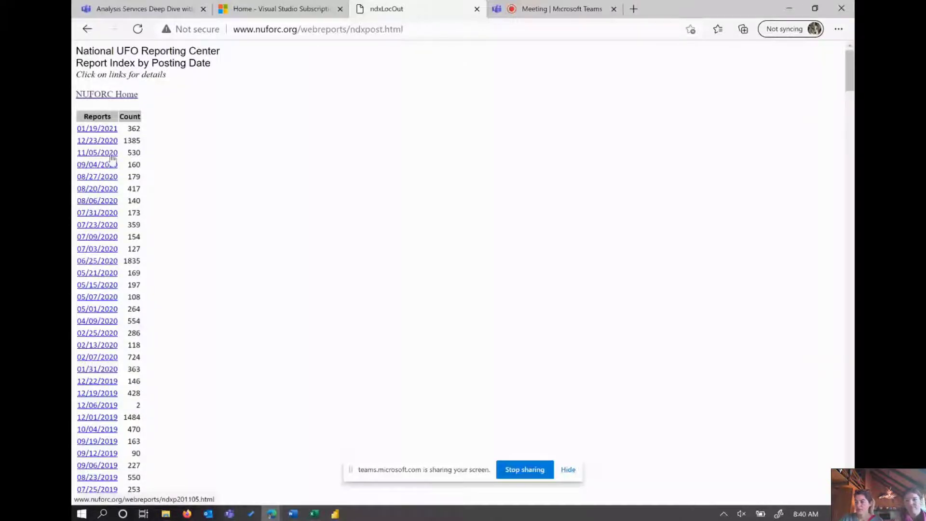
# Step: Look at the reports posted on 01/19/2021, return to the posting date index and look through its list of dates
pyautogui.click(99, 128)
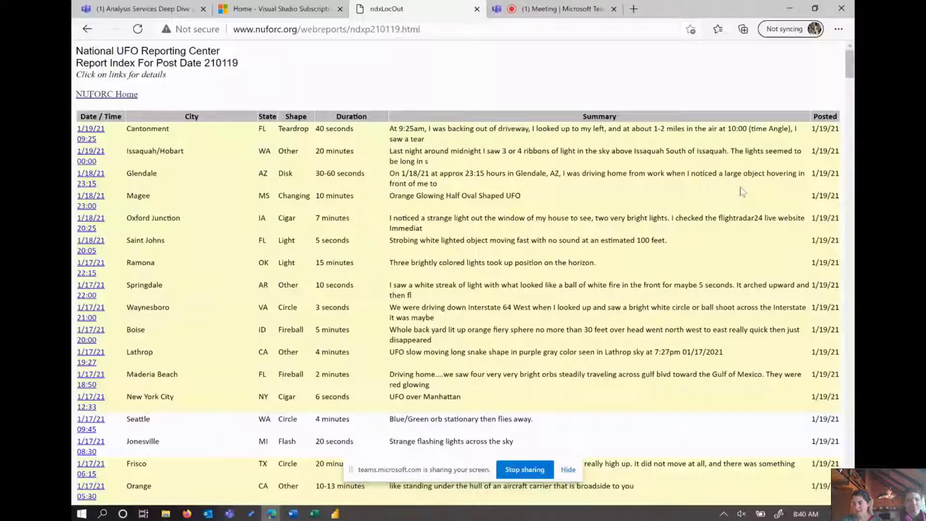
pyautogui.click(87, 29)
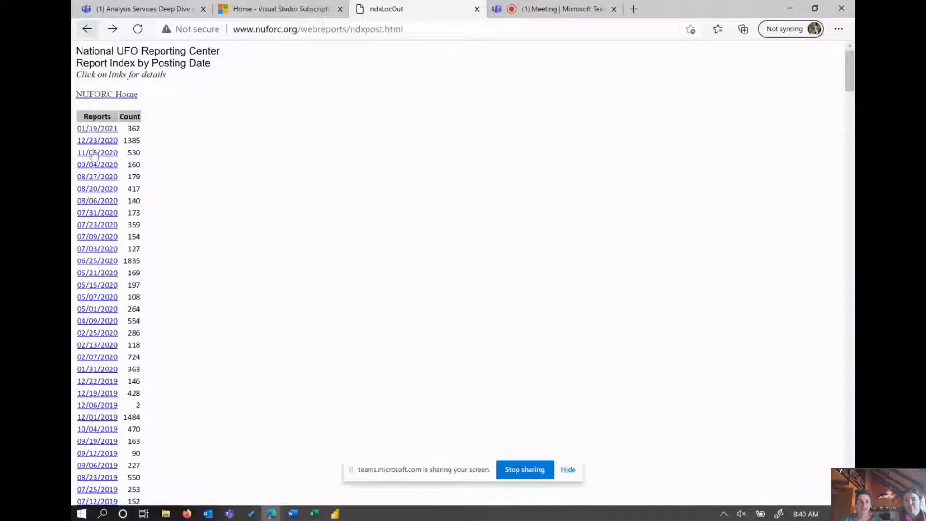
pyautogui.scroll(-20, 834, 127)
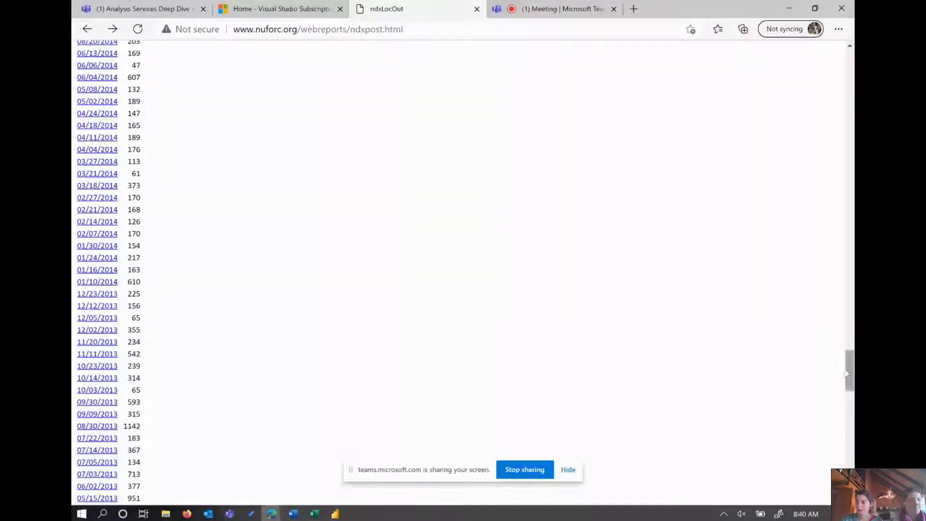
pyautogui.moveTo(850, 363); pyautogui.dragTo(847, 63)
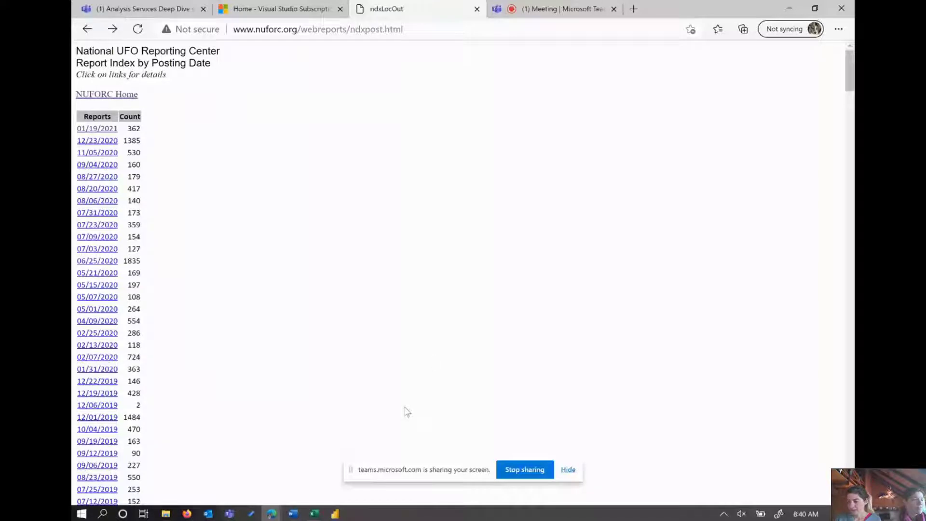
# Step: Switch to Power BI Desktop, open the Power Query Editor and collapse the Finalized query group
pyautogui.click(335, 514)
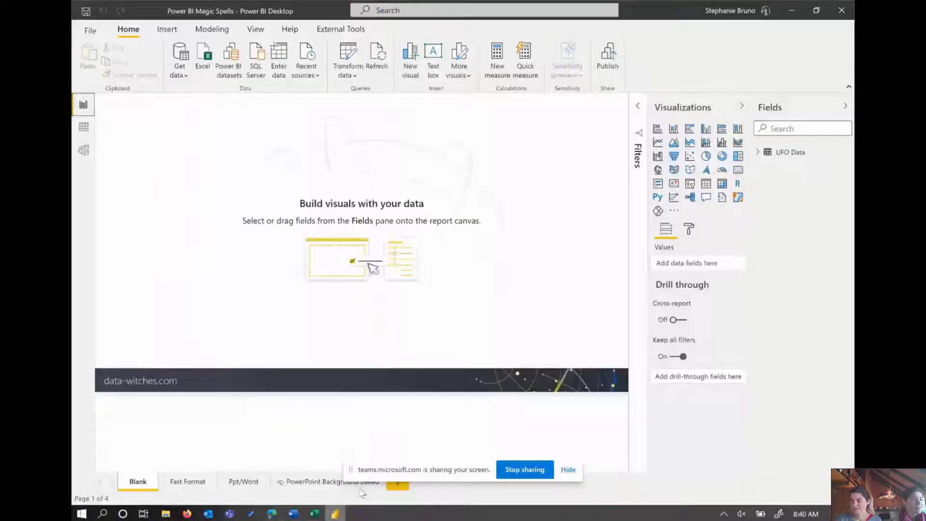
pyautogui.click(348, 56)
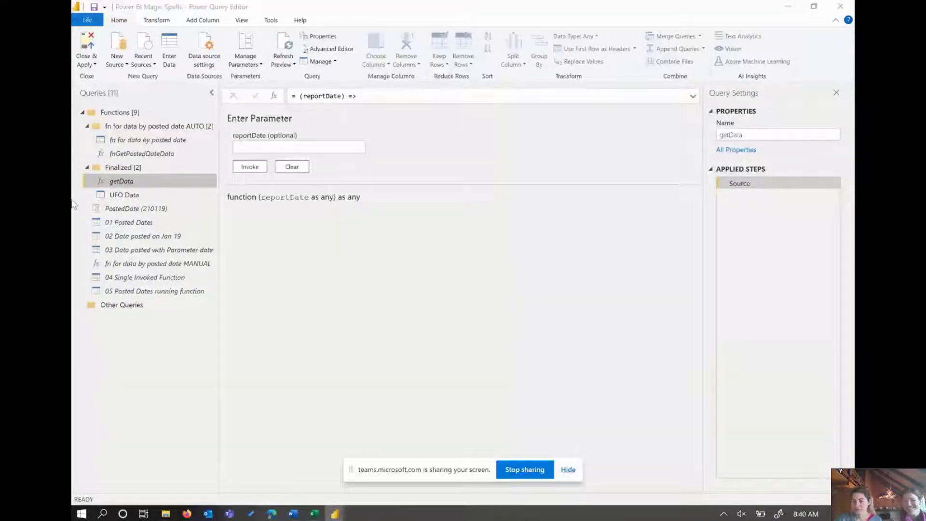
pyautogui.click(79, 153)
pyautogui.click(87, 167)
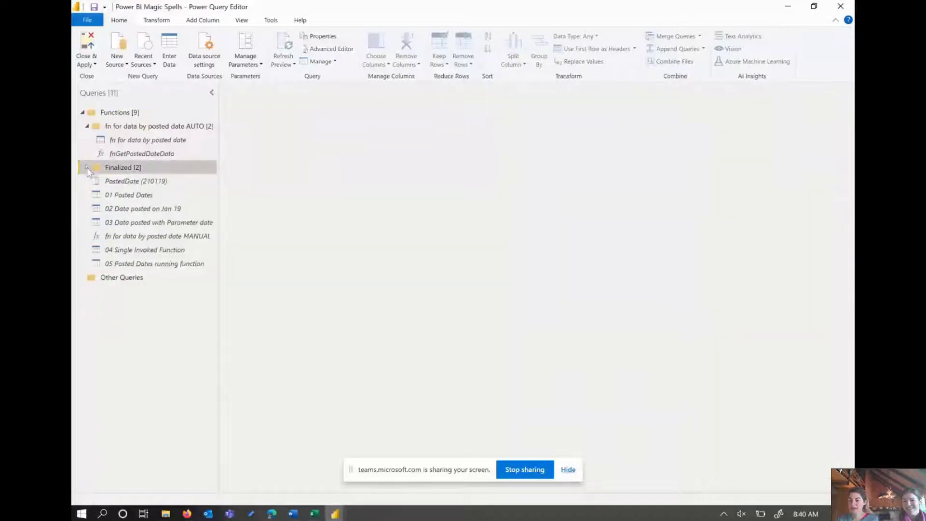
# Step: Switch to the browser and copy the address of the Report Index by Posting Date page
pyautogui.hotkey('alt', 'Tab')
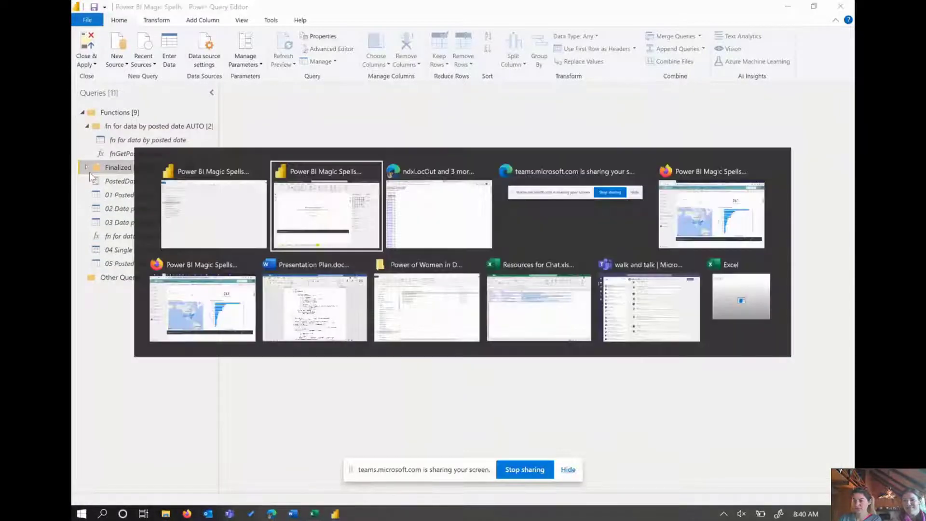
pyautogui.hotkey('alt', 'Tab')
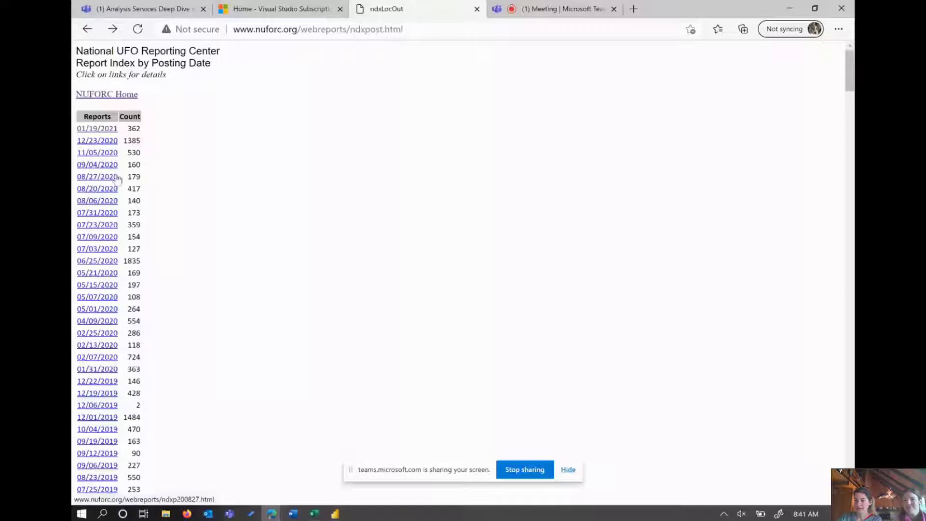
pyautogui.click(332, 30)
pyautogui.hotkey('ctrl', 'c')
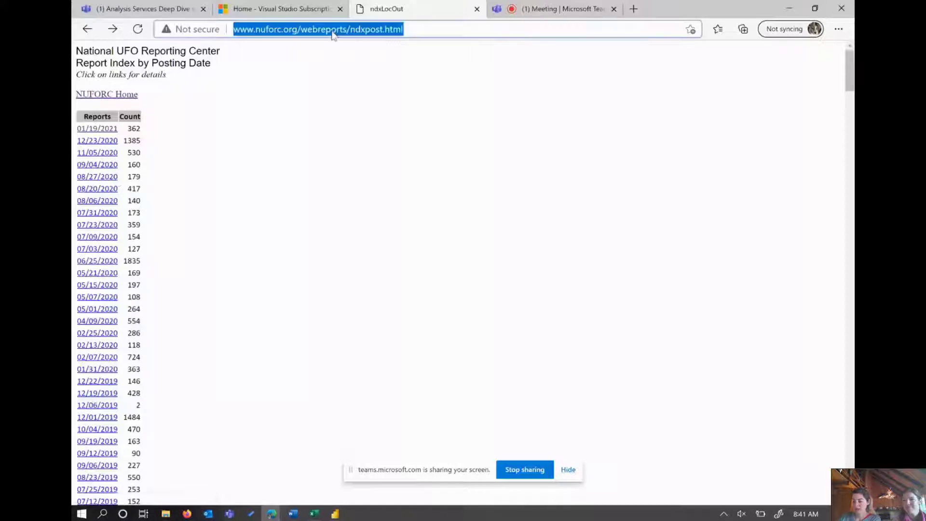
pyautogui.hotkey('alt', 'Tab')
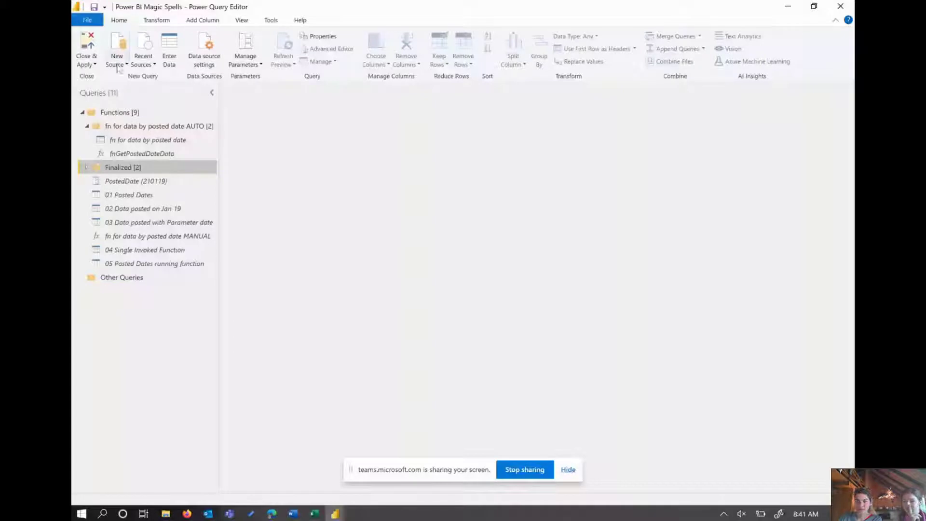
pyautogui.click(117, 65)
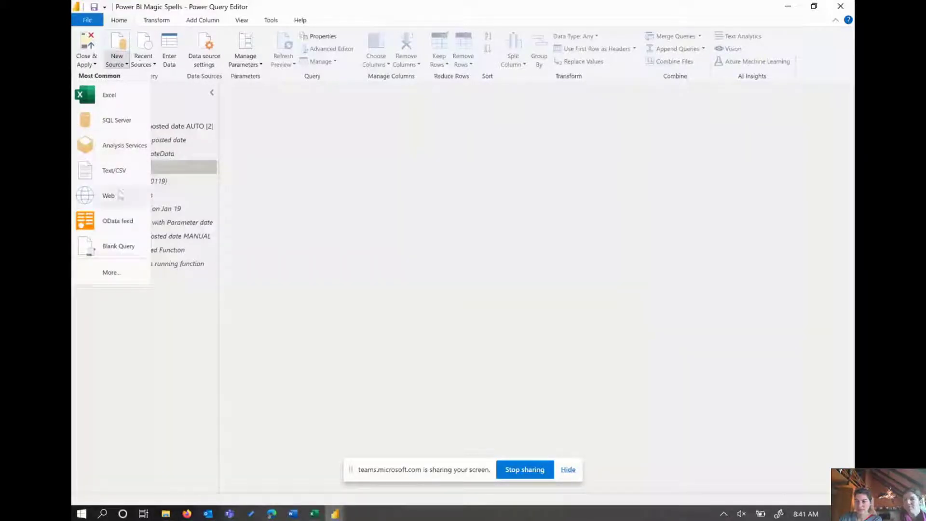
pyautogui.click(109, 195)
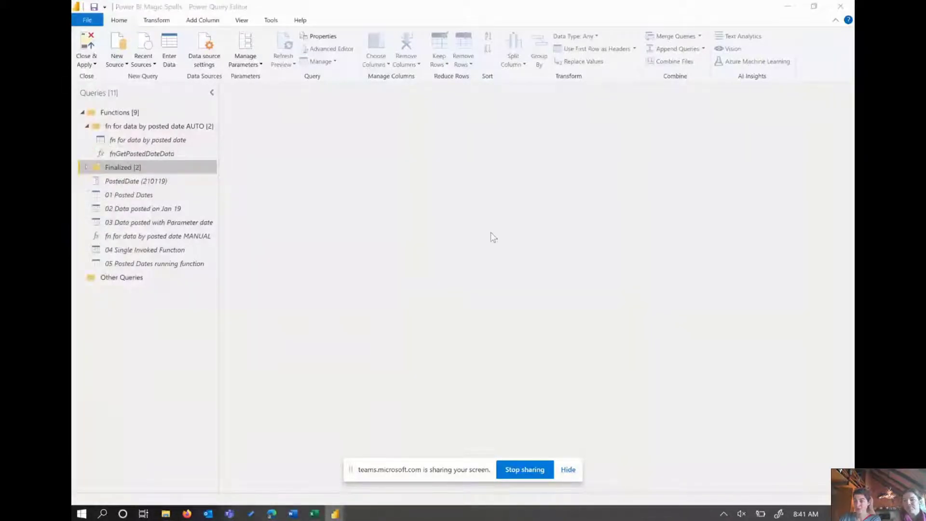
pyautogui.hotkey('ctrl', 'v')
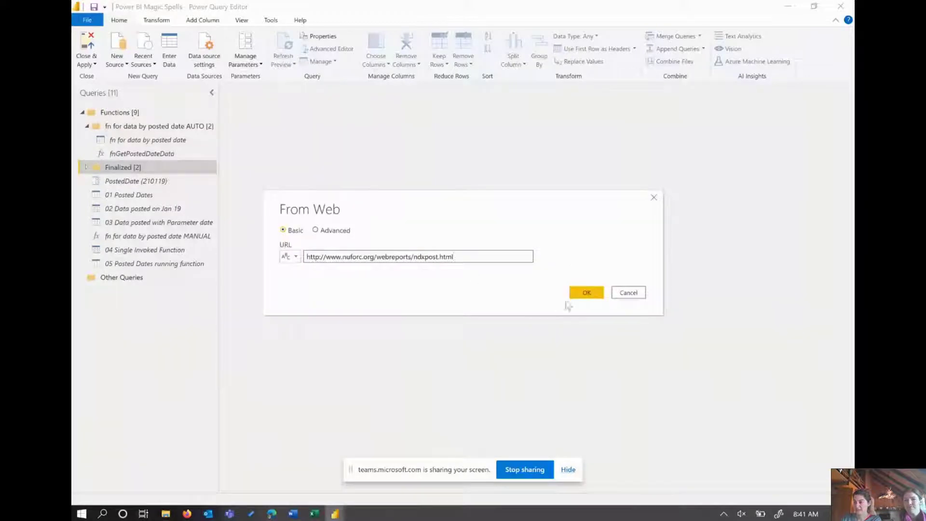
pyautogui.click(593, 291)
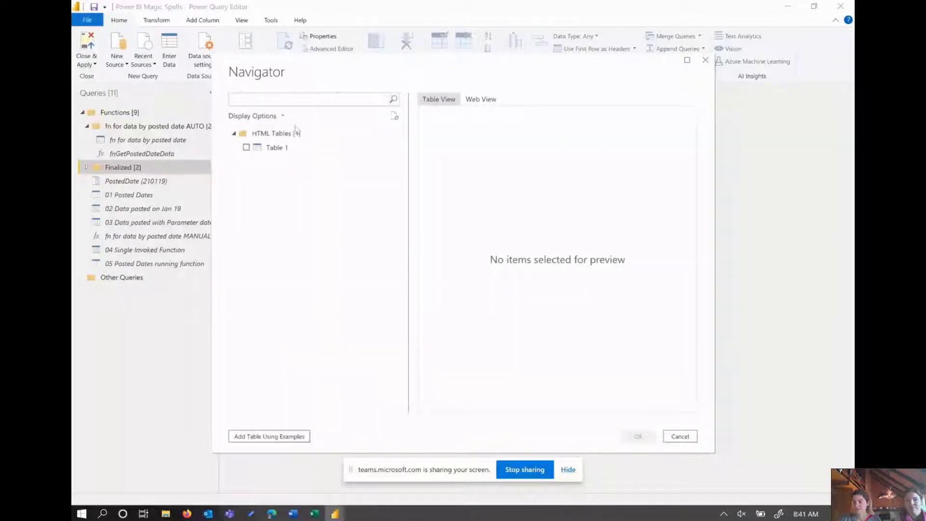
# Step: Preview Table 1 against the web page and import it as a new query
pyautogui.click(264, 149)
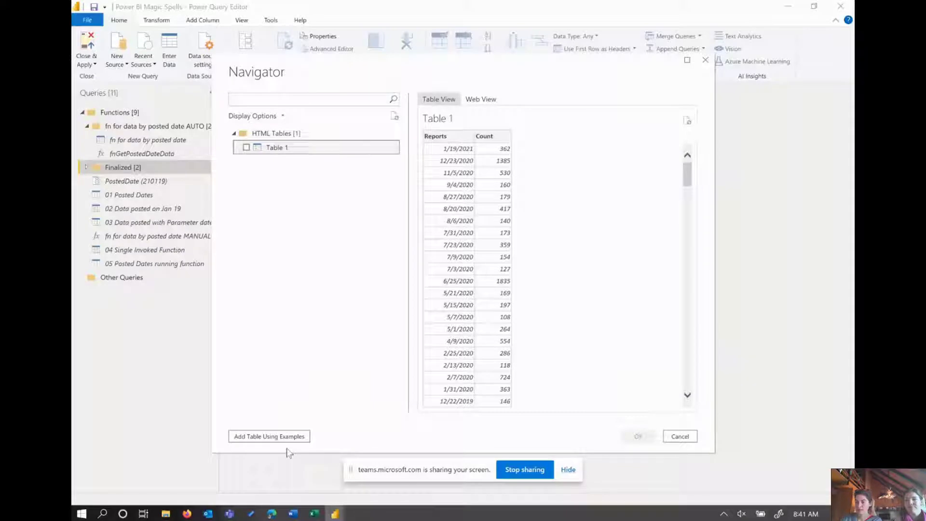
pyautogui.click(271, 514)
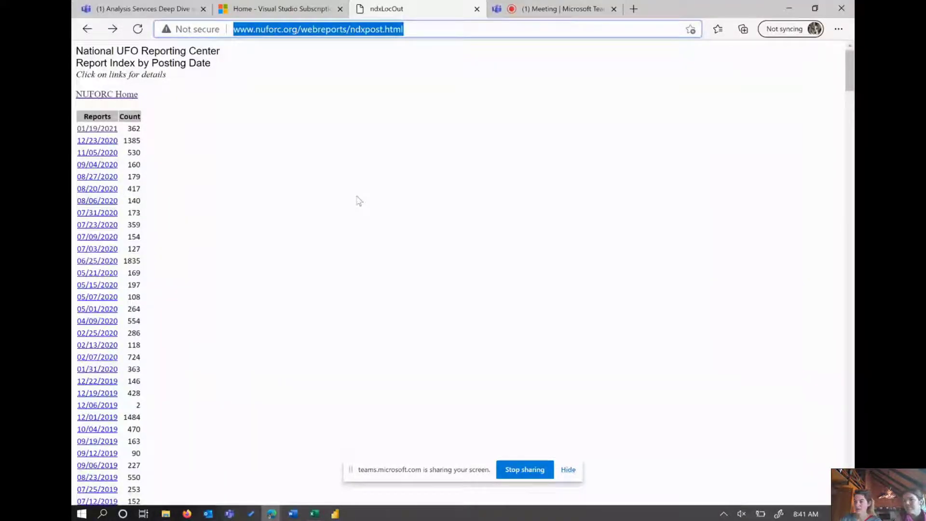
pyautogui.hotkey('alt', 'Tab')
pyautogui.click(247, 147)
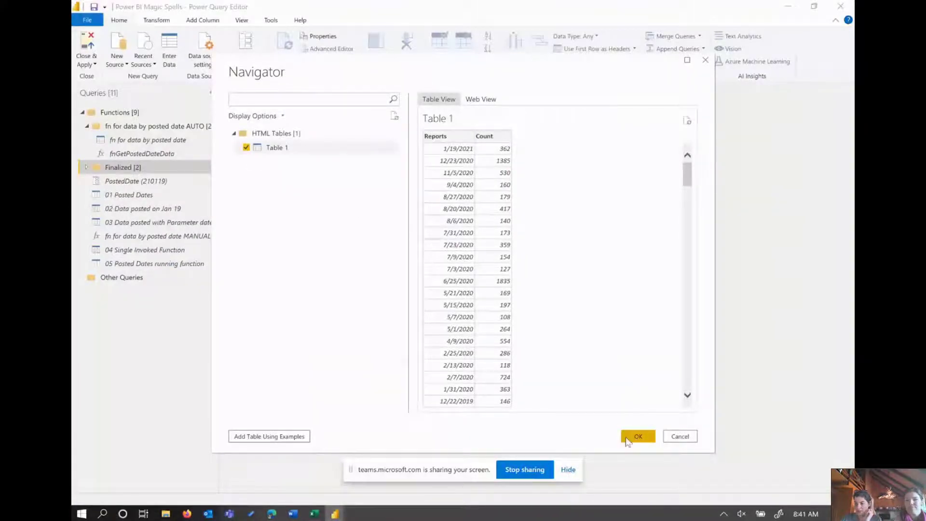
pyautogui.hotkey('alt', 'Tab')
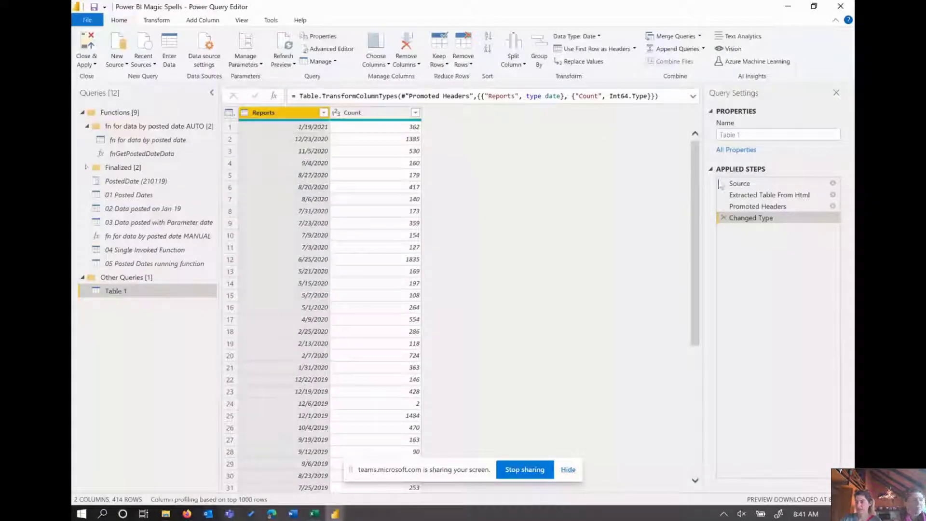
# Step: Review the Table 1 query's applied steps from Source through Changed Type
pyautogui.click(768, 185)
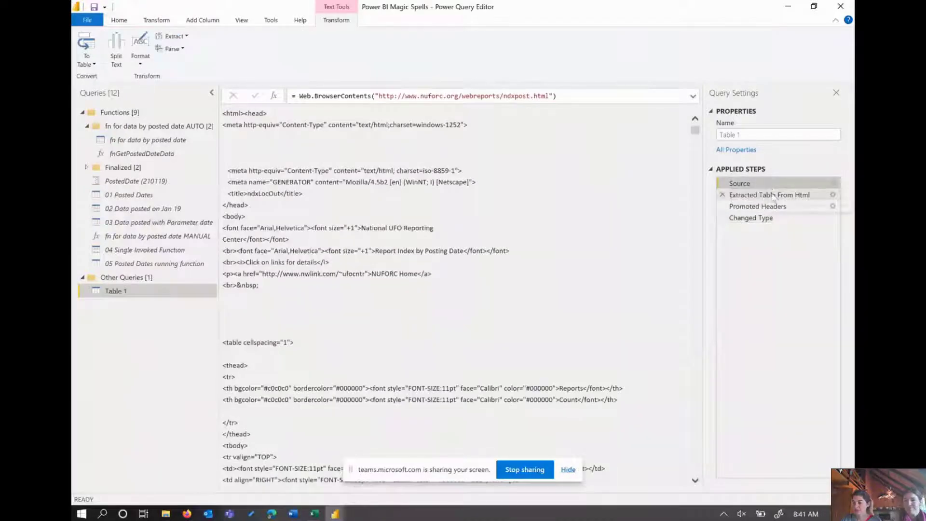
pyautogui.click(772, 195)
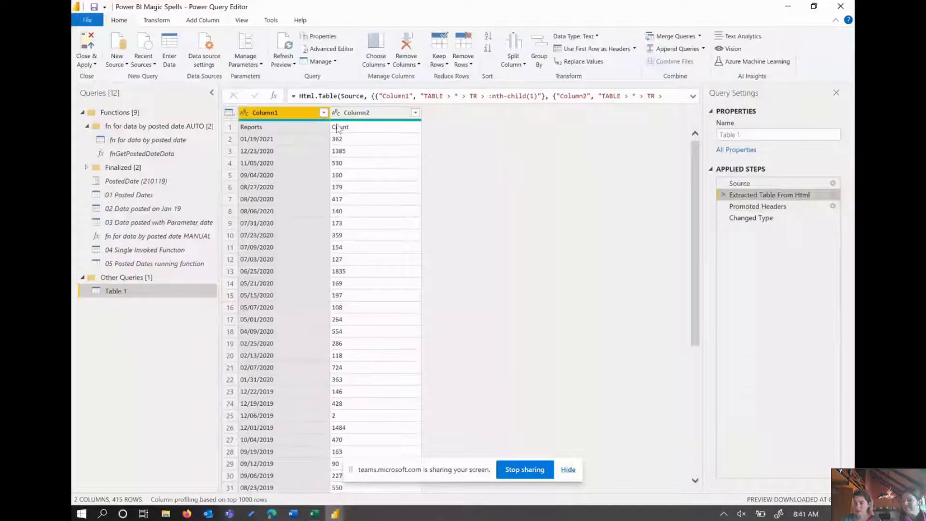
pyautogui.click(774, 207)
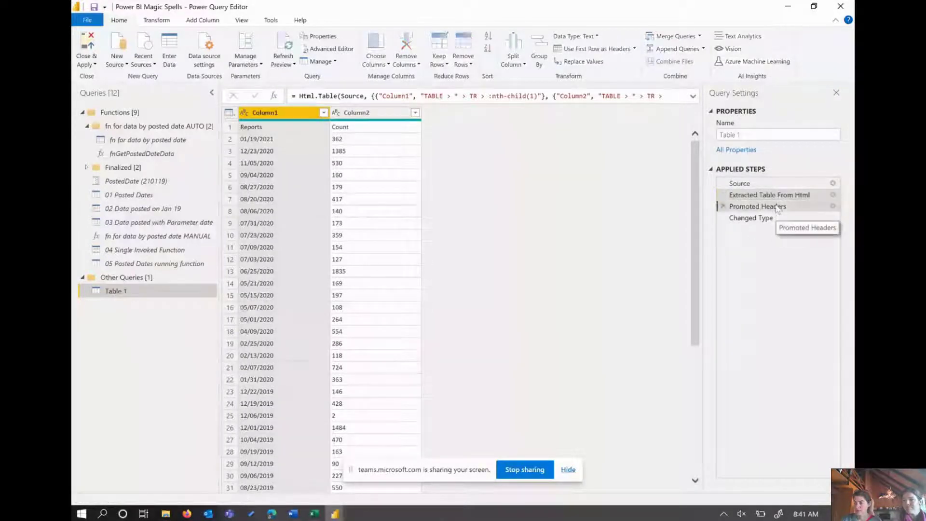
pyautogui.click(774, 218)
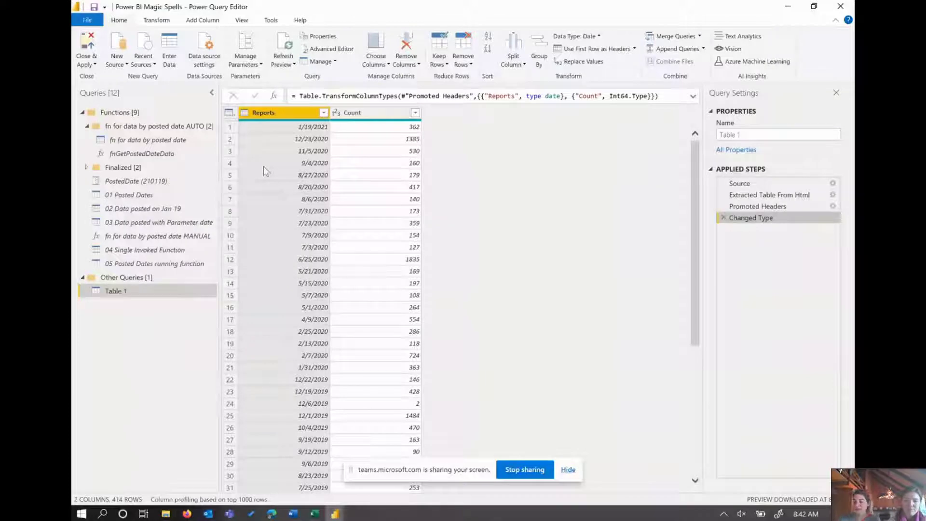
# Step: In the browser, open the 01/19/2021 report list, examine the date code in its address and copy the full address
pyautogui.hotkey('alt', 'Tab')
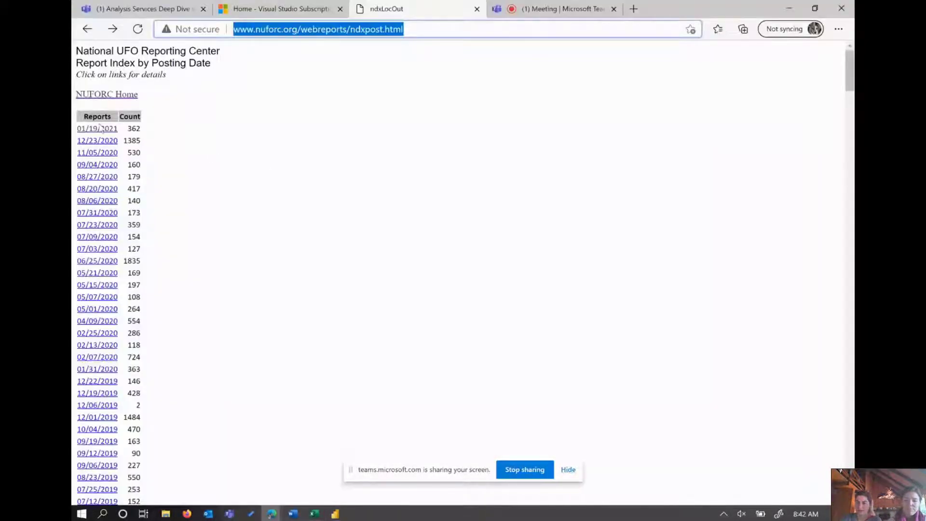
pyautogui.click(108, 132)
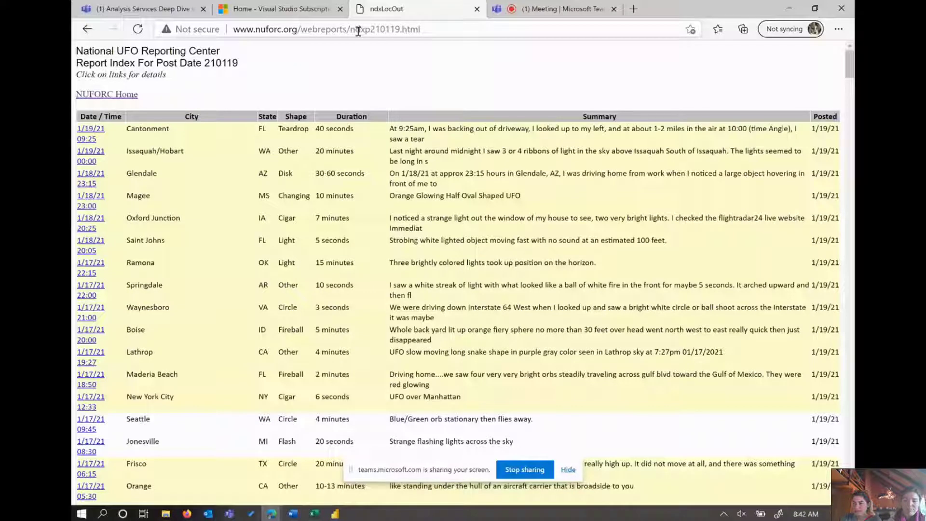
pyautogui.moveTo(395, 30); pyautogui.dragTo(375, 35)
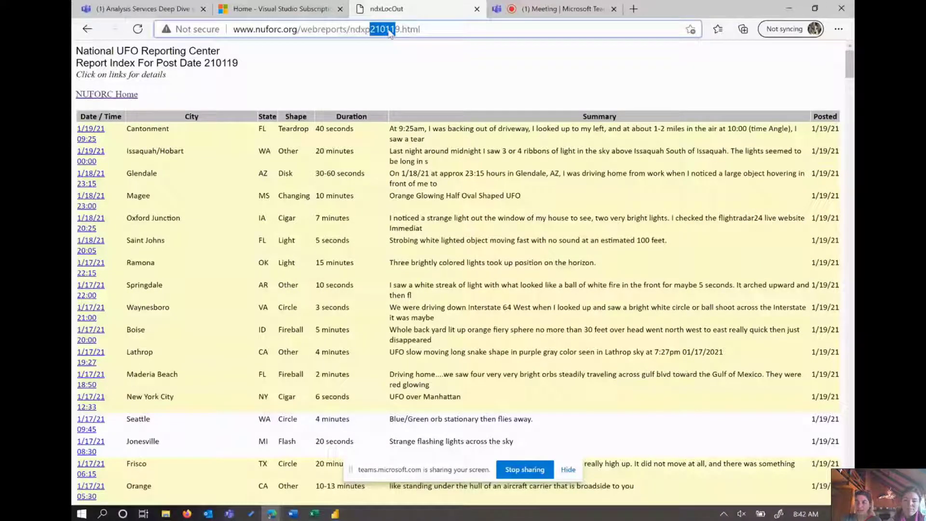
pyautogui.click(393, 30)
pyautogui.doubleClick(343, 30)
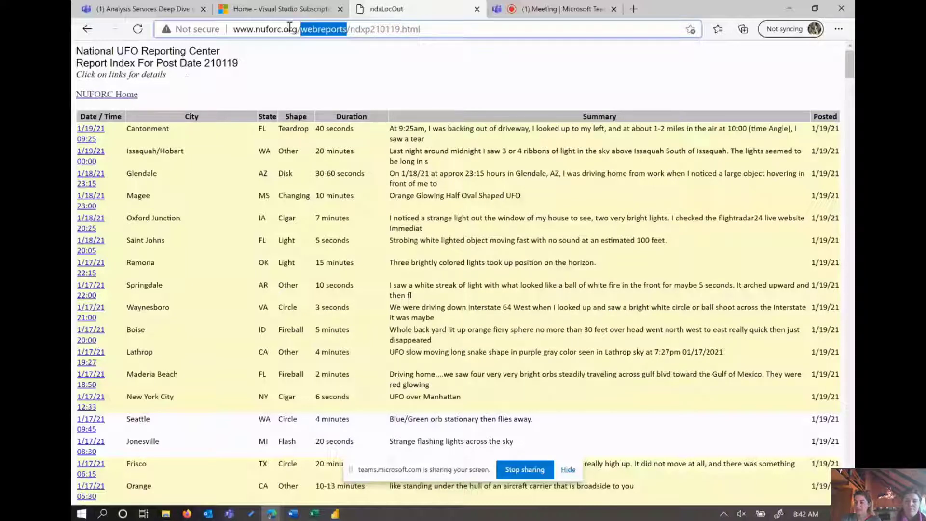
pyautogui.tripleClick(318, 31)
pyautogui.hotkey('ctrl', 'c')
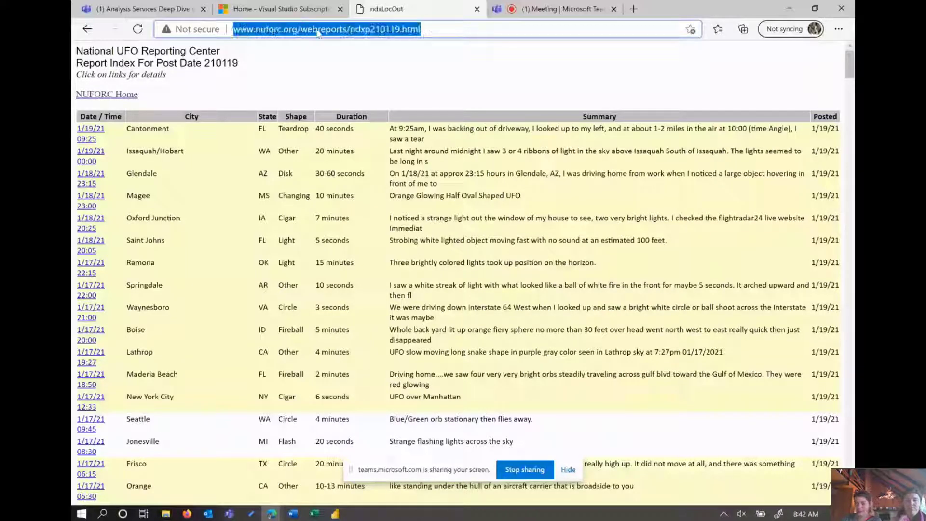
# Step: Switch back to the Power Query Editor and rename the Table 1 query as "all dates"
pyautogui.hotkey('alt', 'Tab')
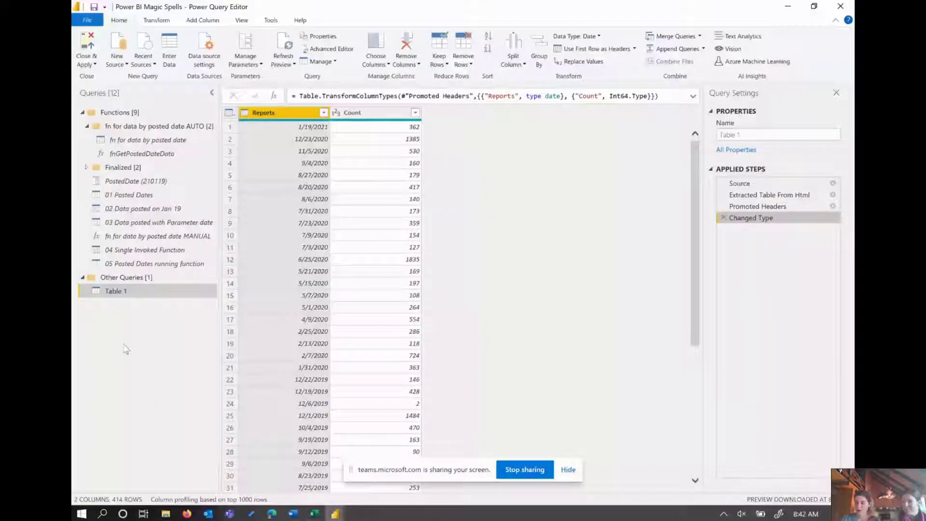
pyautogui.rightClick(128, 345)
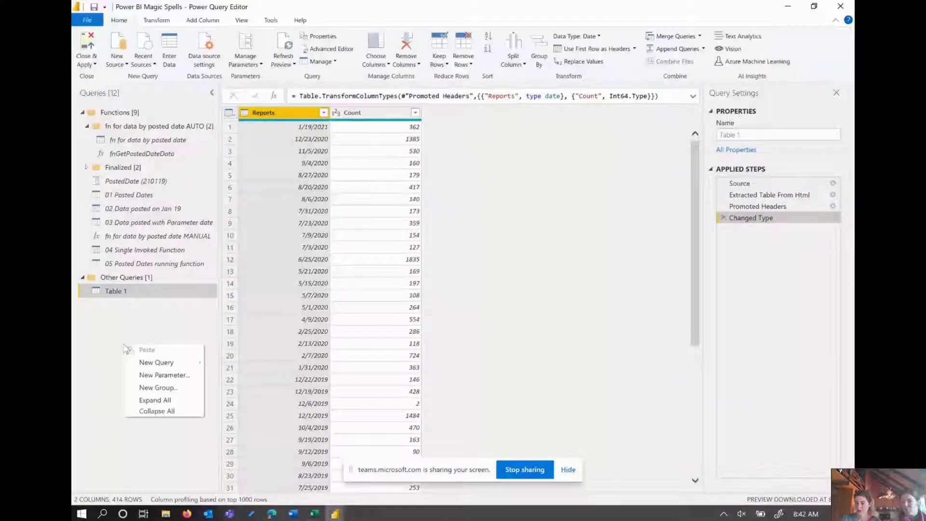
pyautogui.click(120, 320)
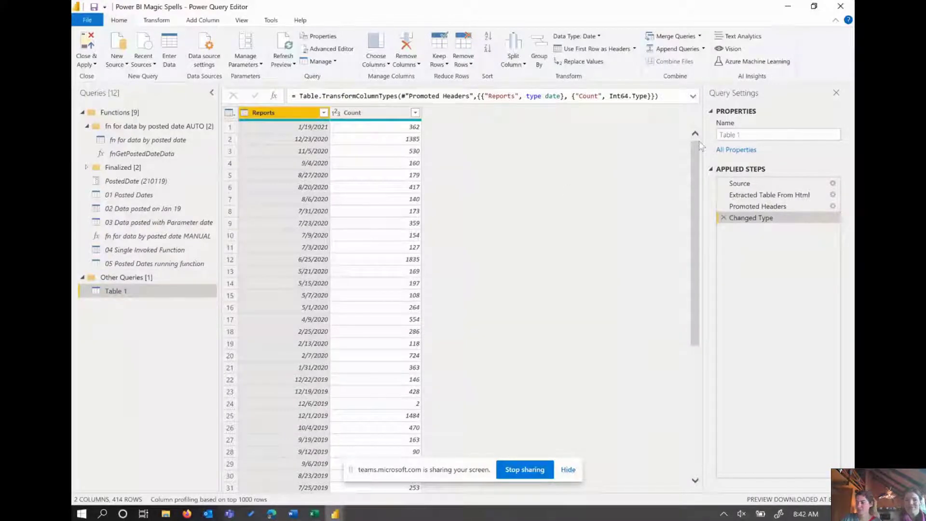
pyautogui.moveTo(753, 134); pyautogui.dragTo(720, 136)
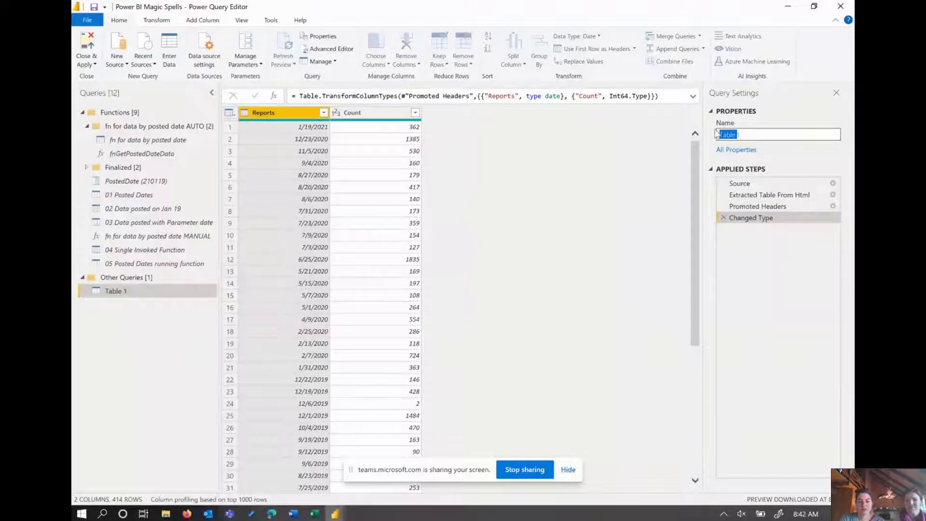
pyautogui.write('Po')
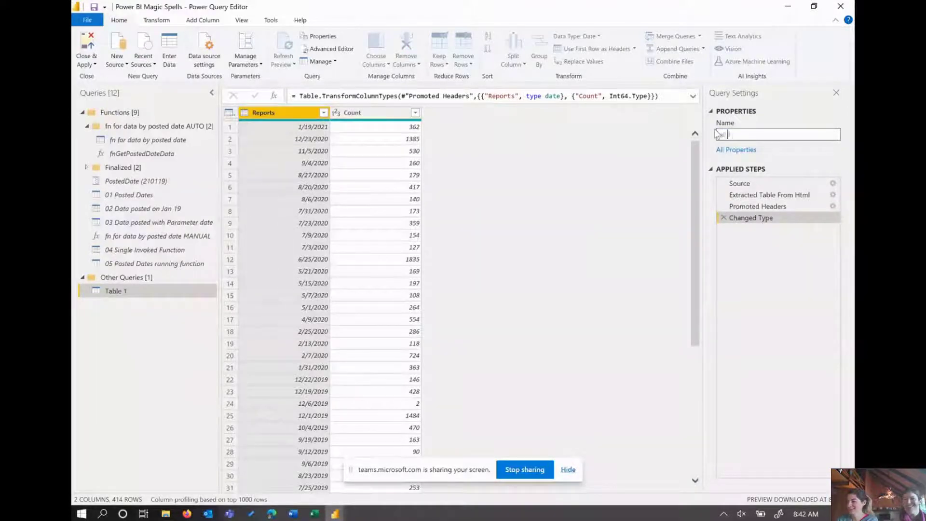
pyautogui.press('Return')
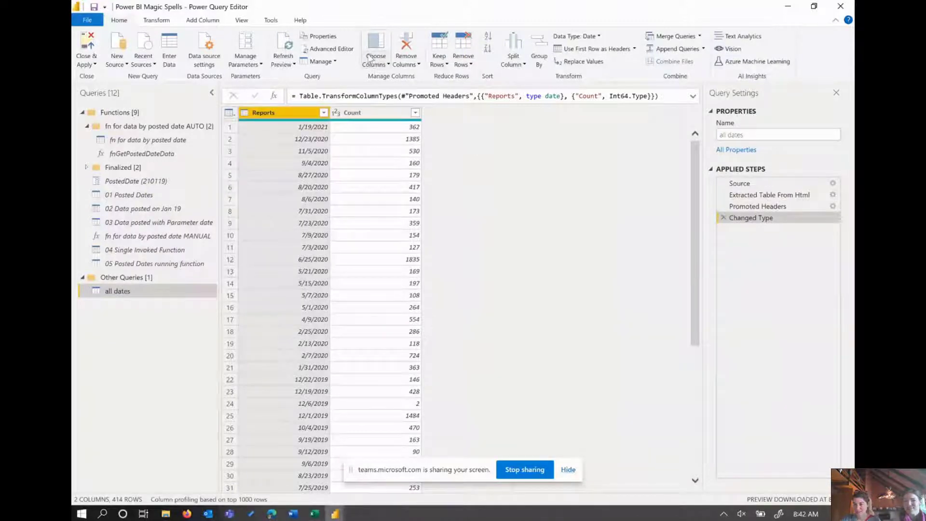
pyautogui.click(125, 64)
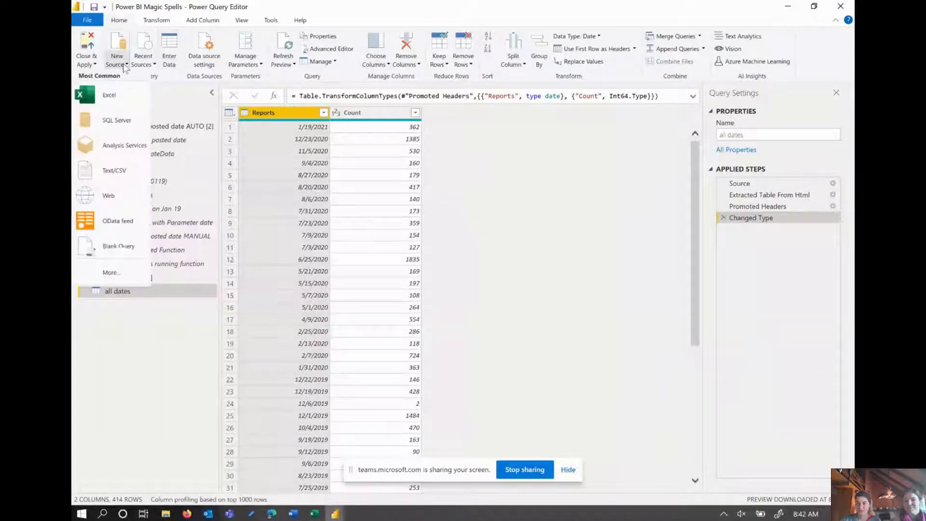
pyautogui.click(128, 198)
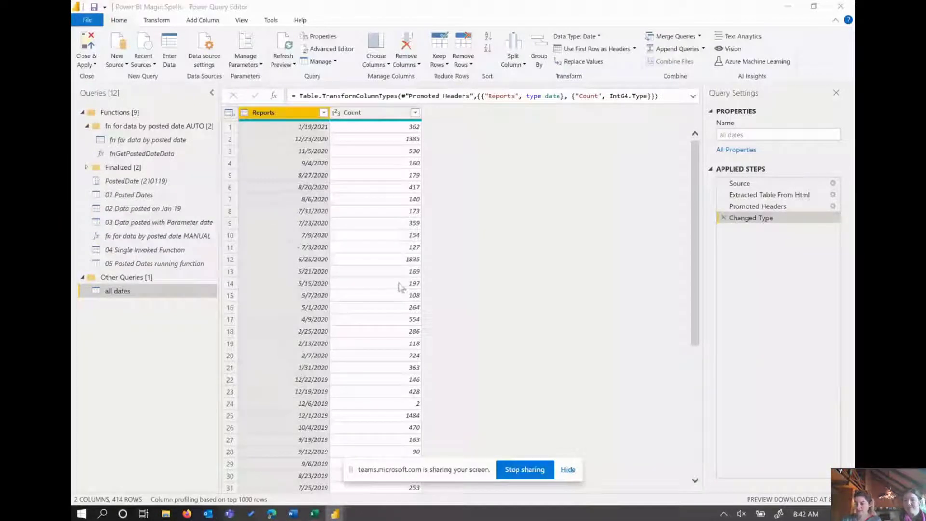
pyautogui.hotkey('ctrl', 'v')
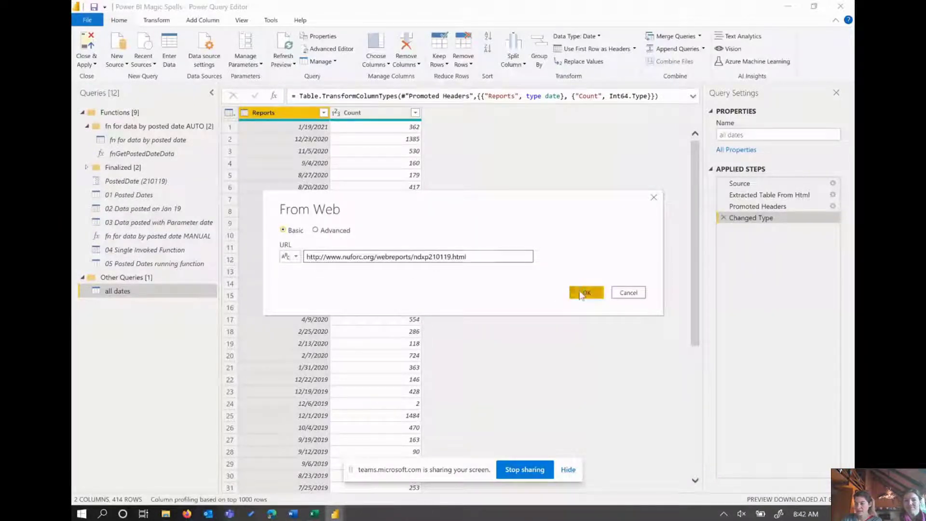
pyautogui.click(584, 293)
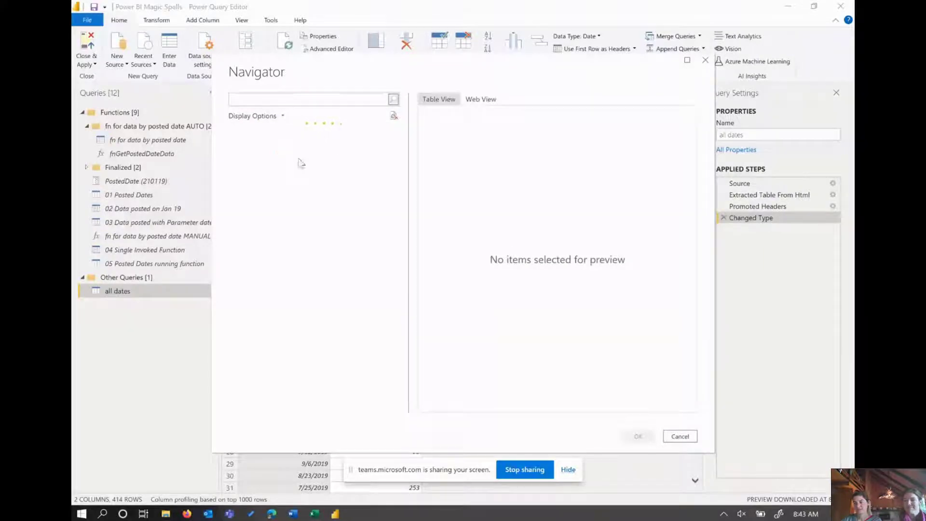
# Step: Preview all columns of Table 1 from the 210119 report page and import it as a new query
pyautogui.click(283, 150)
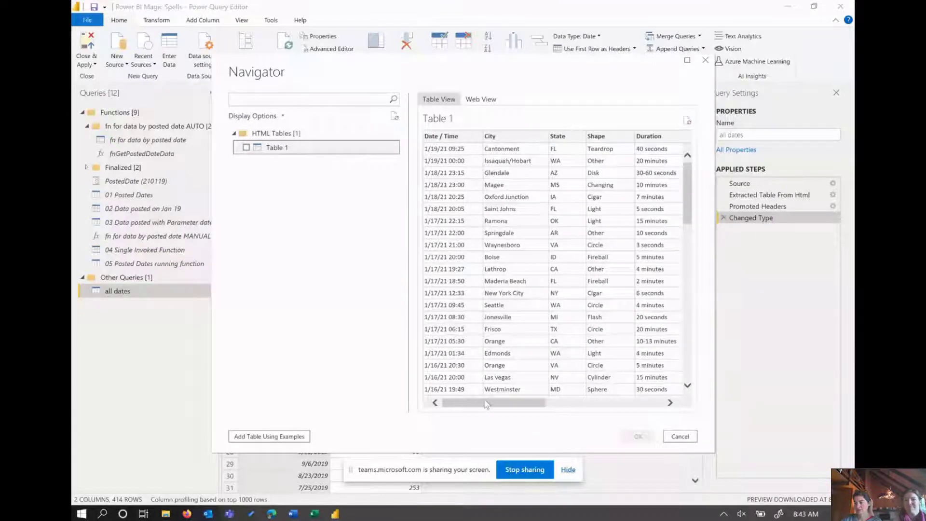
pyautogui.moveTo(487, 404); pyautogui.dragTo(627, 422)
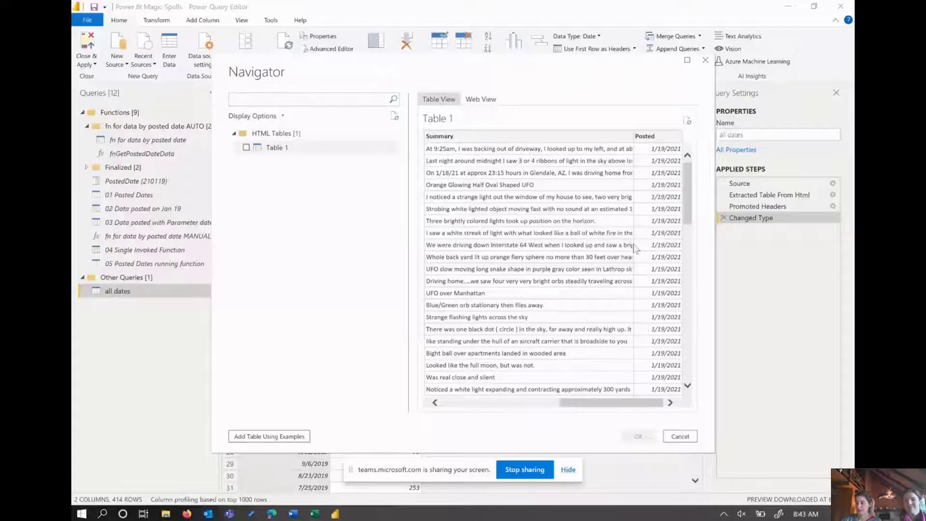
pyautogui.moveTo(595, 403); pyautogui.dragTo(478, 405)
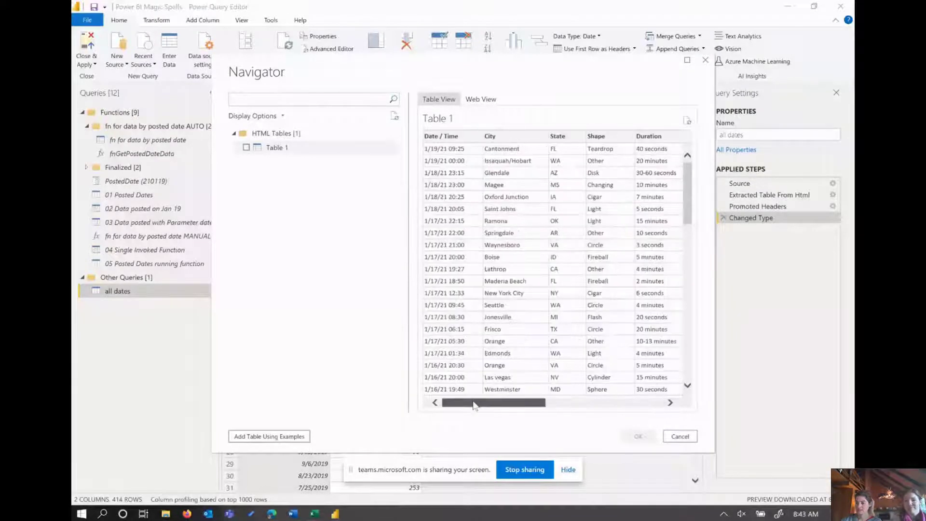
pyautogui.click(247, 148)
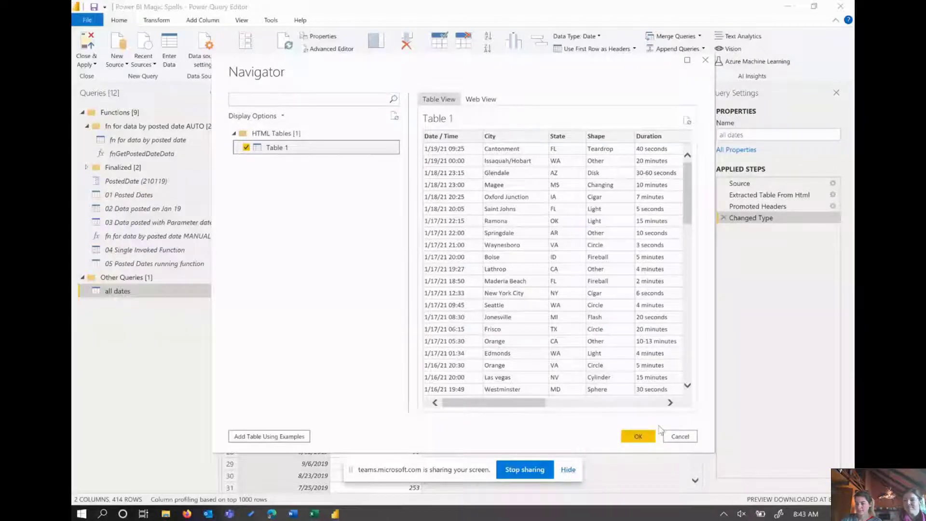
pyautogui.click(638, 436)
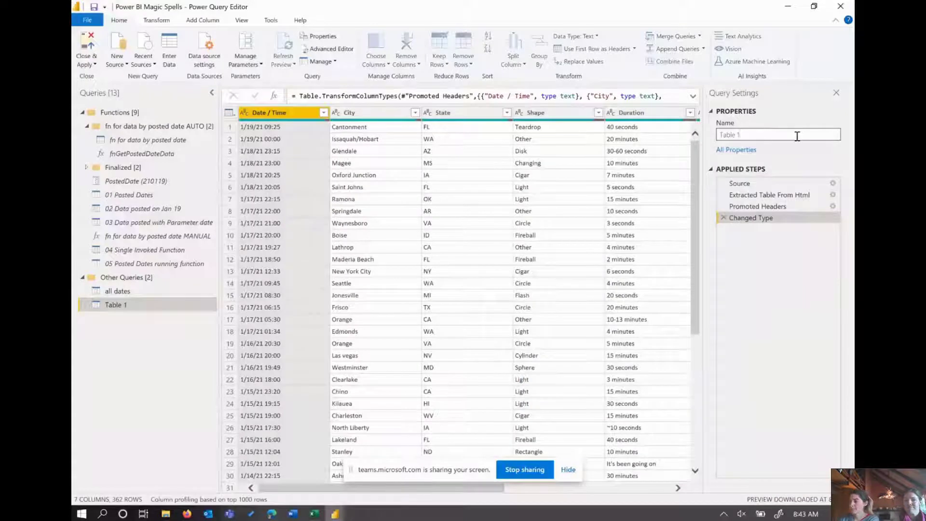
# Step: Rename the newly imported report query as "Jan 19"
pyautogui.moveTo(799, 135); pyautogui.dragTo(719, 136)
pyautogui.press('BackSpace')
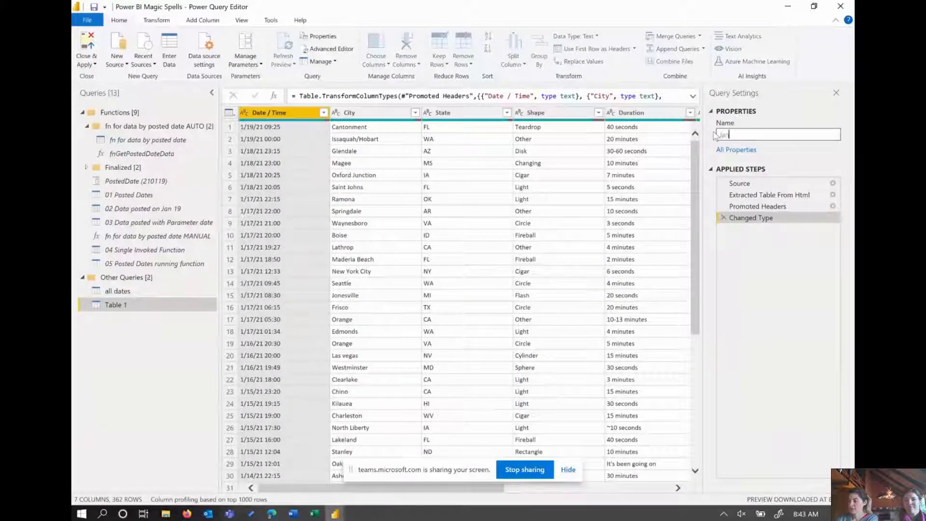
pyautogui.write('Jan 19')
pyautogui.press('Return')
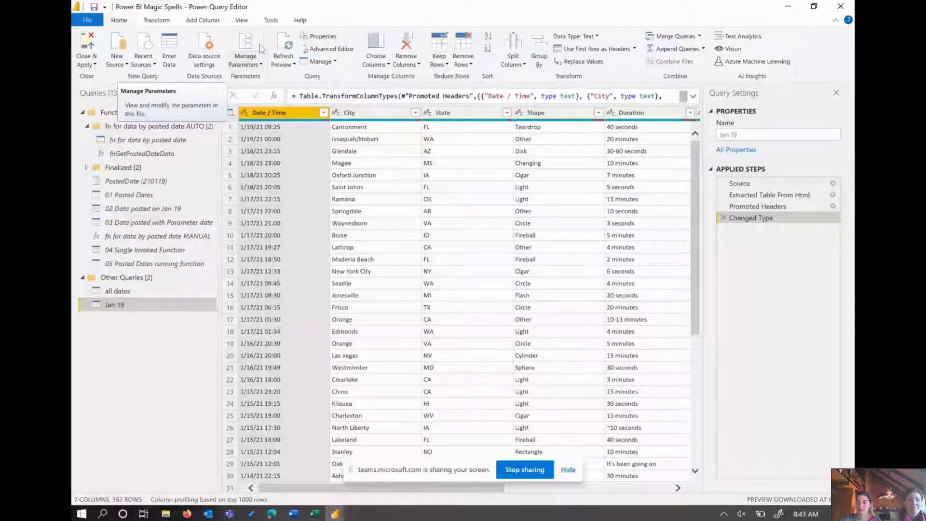
# Step: Add a new query parameter and try to name it postedDate
pyautogui.click(247, 63)
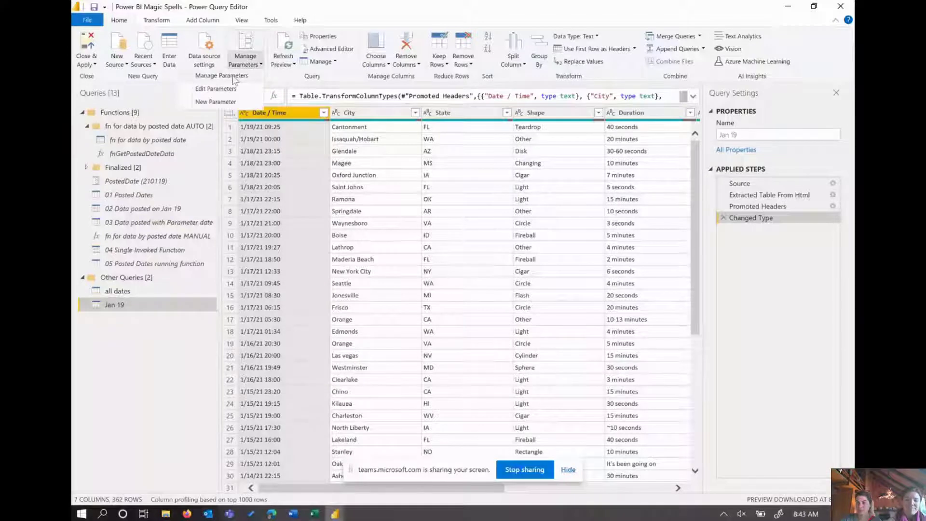
pyautogui.click(225, 102)
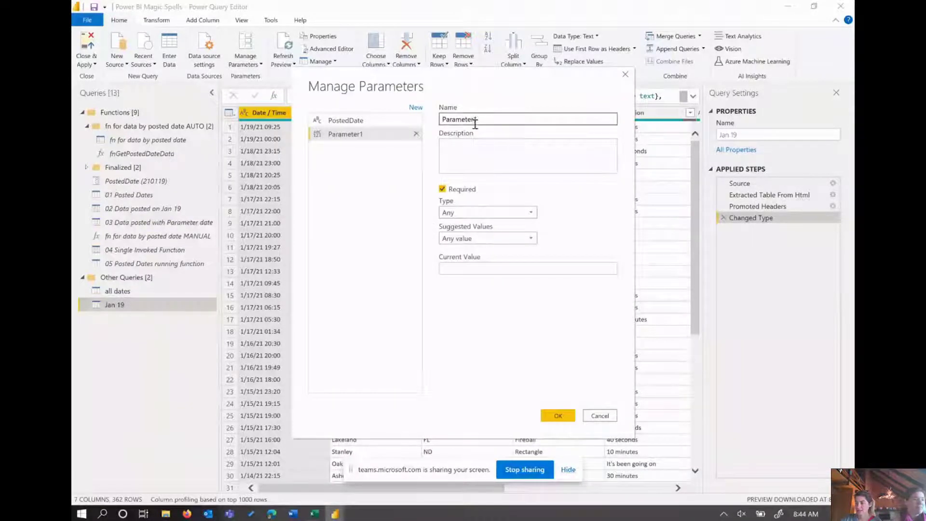
pyautogui.doubleClick(475, 120)
pyautogui.write('po')
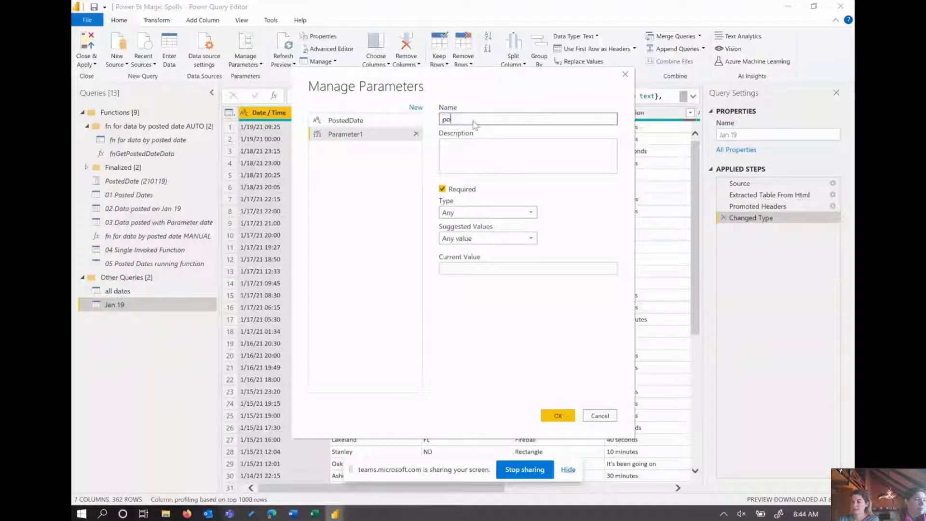
pyautogui.write('stedDate')
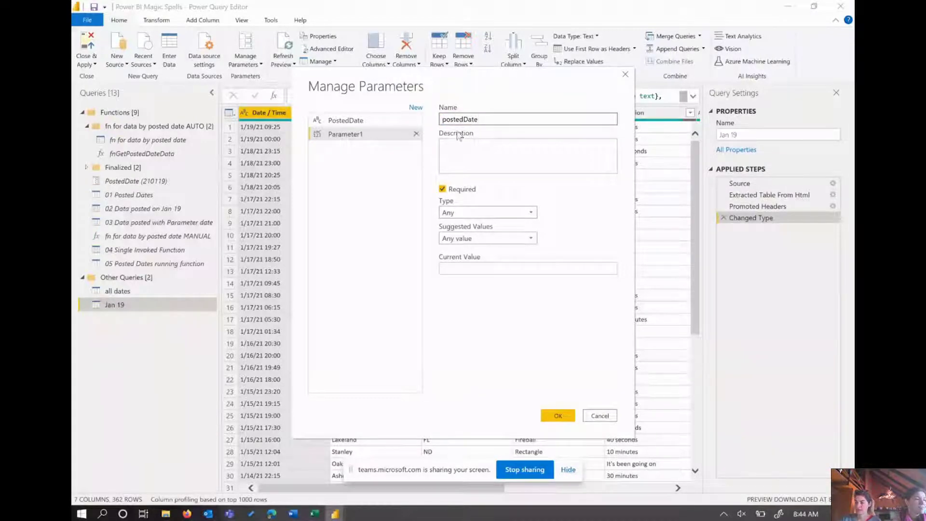
pyautogui.click(485, 216)
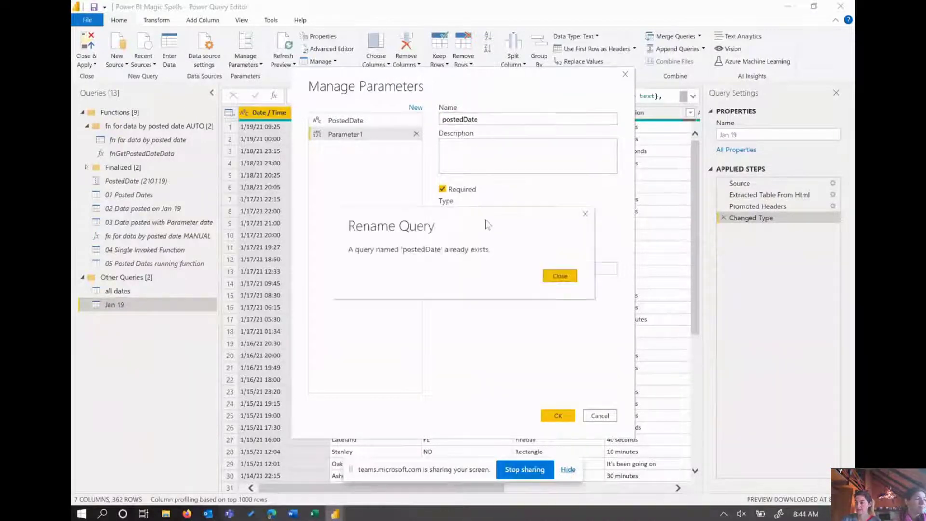
pyautogui.click(569, 279)
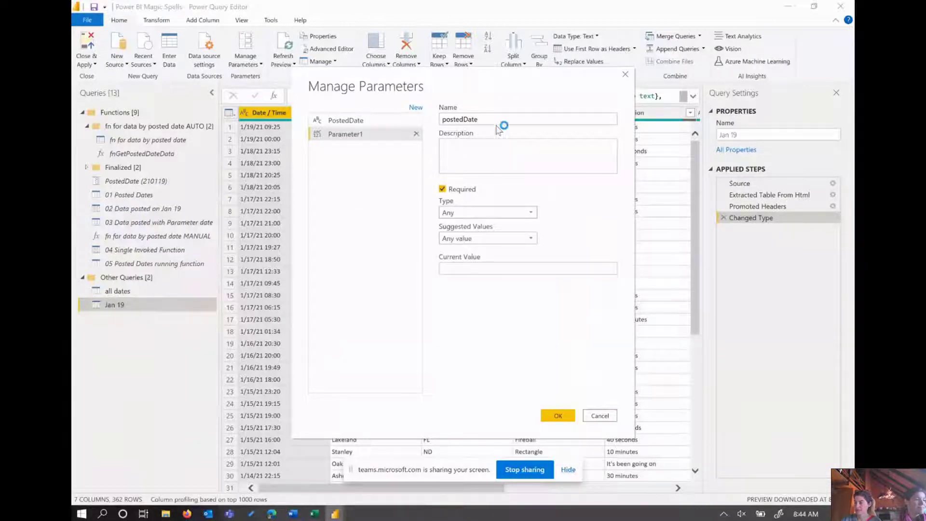
# Step: Name the new parameter datePosted and set its type to Text
pyautogui.write('datePosted')
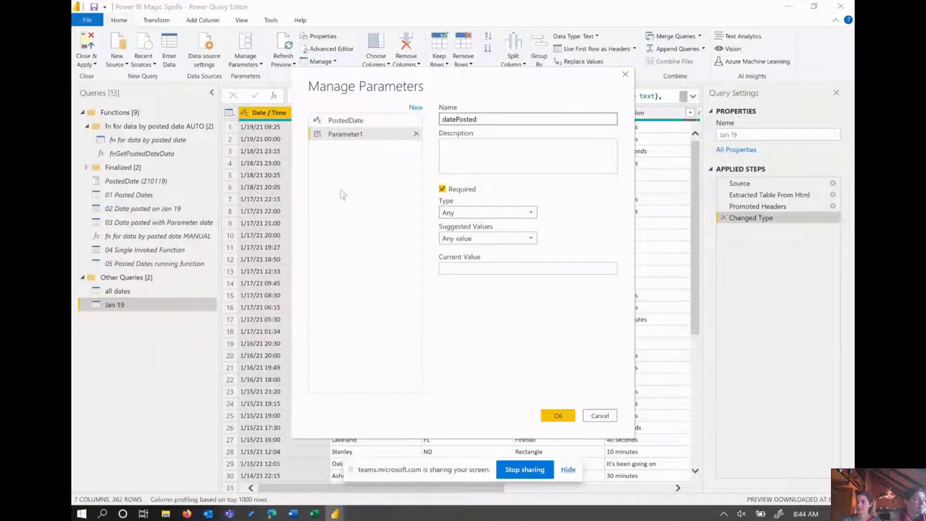
pyautogui.click(513, 213)
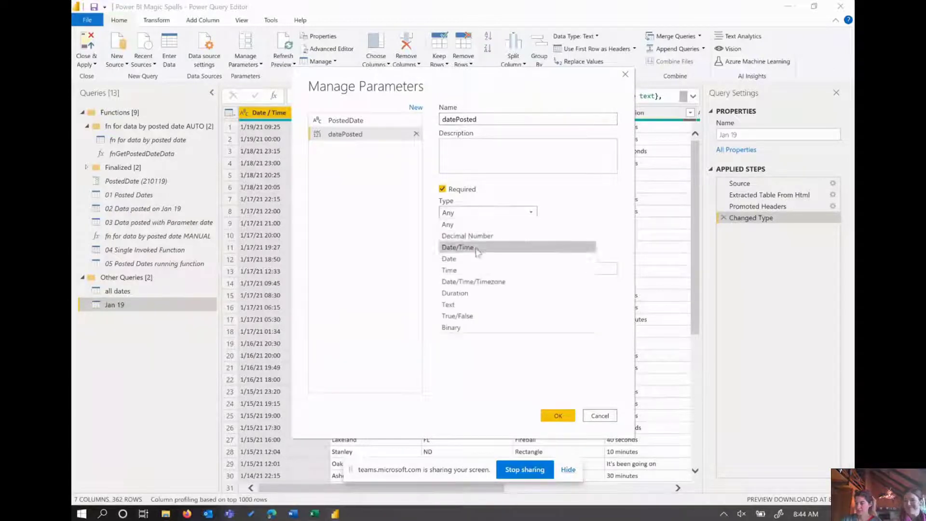
pyautogui.click(466, 304)
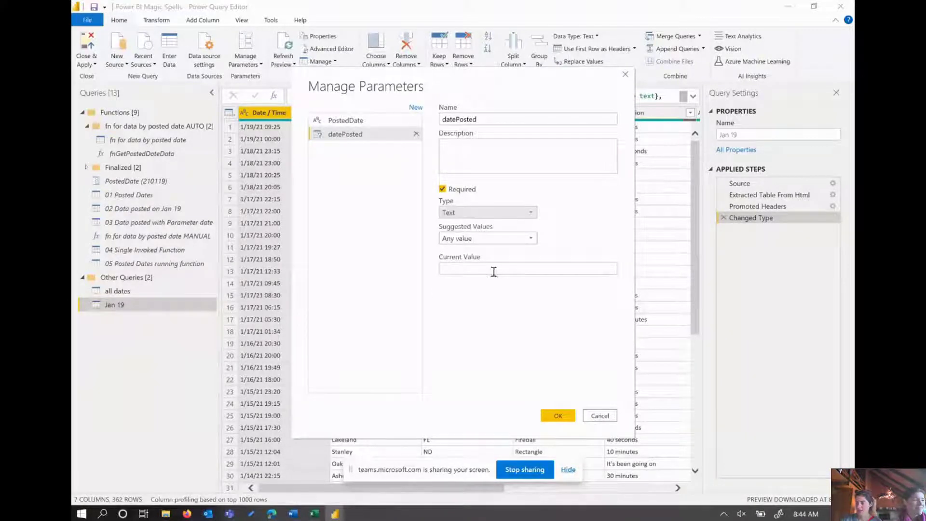
# Step: Check the date code in the report page's browser address, set the datePosted parameter's current value to 210119 and save it
pyautogui.click(493, 267)
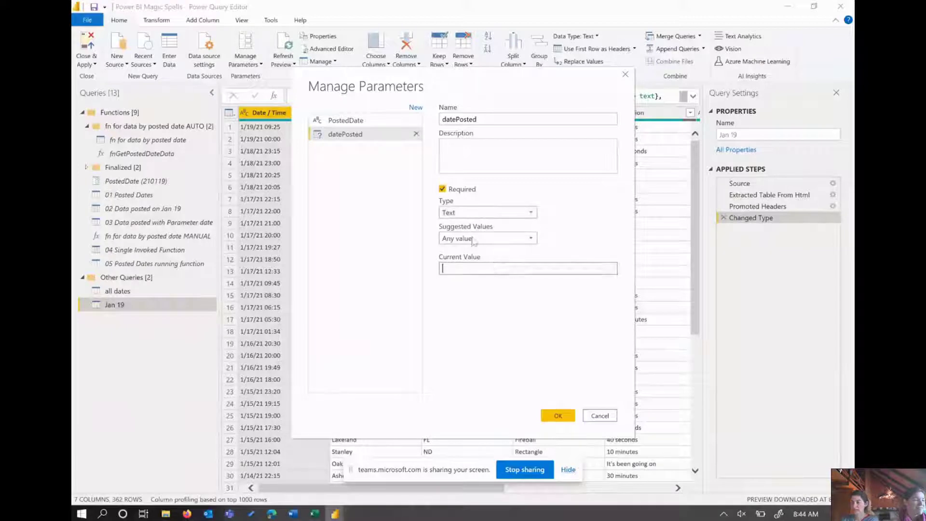
pyautogui.moveTo(470, 74); pyautogui.dragTo(464, 107)
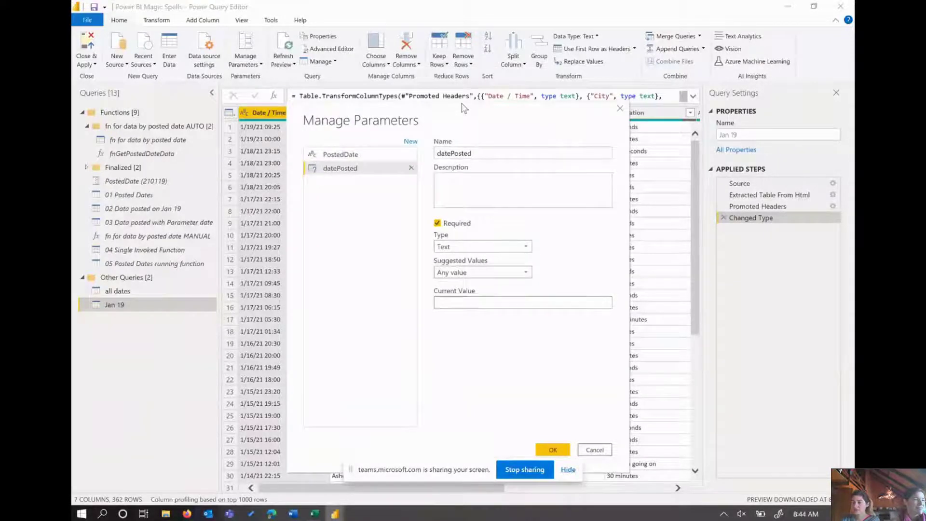
pyautogui.hotkey('alt', 'Tab')
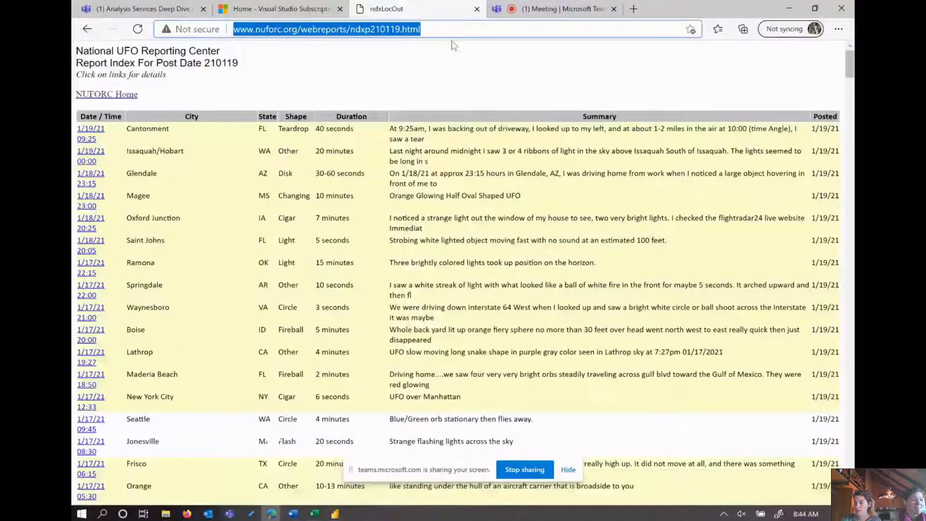
pyautogui.click(370, 29)
pyautogui.moveTo(370, 29); pyautogui.dragTo(381, 29)
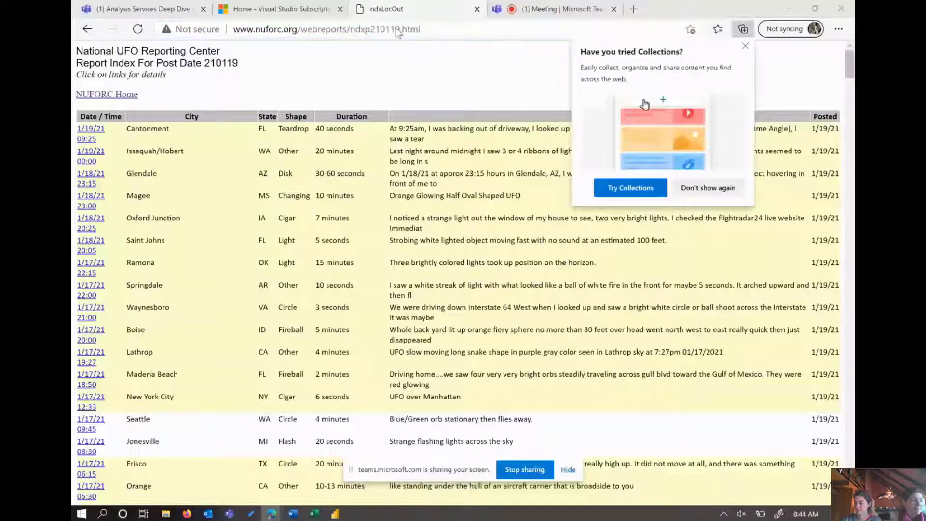
pyautogui.hotkey('alt', 'Tab')
pyautogui.write('210119')
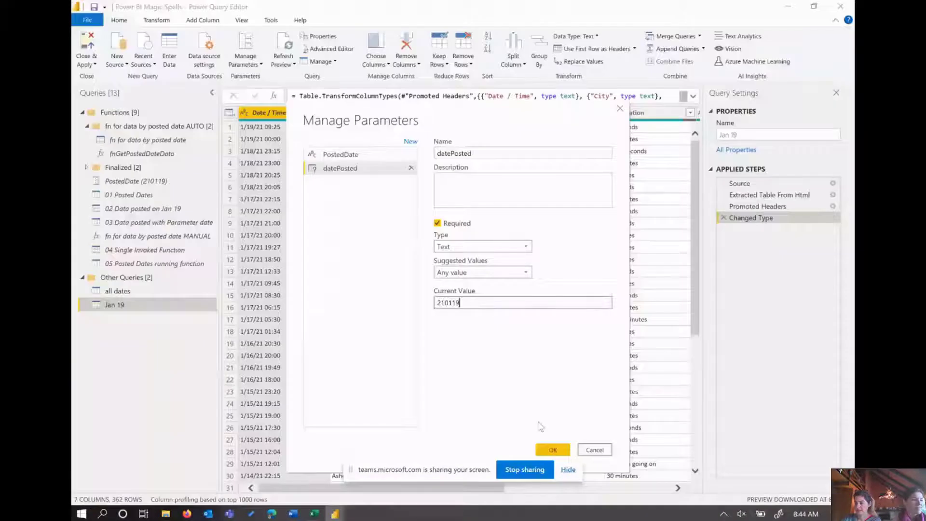
pyautogui.click(553, 450)
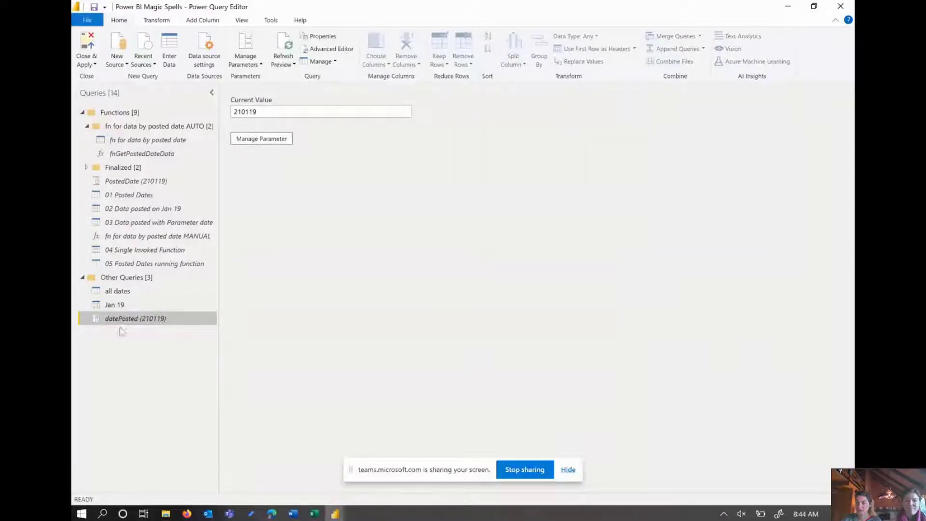
# Step: In the Jan 19 query's Source step, delete the hard-coded date 210119 from the web address
pyautogui.click(121, 311)
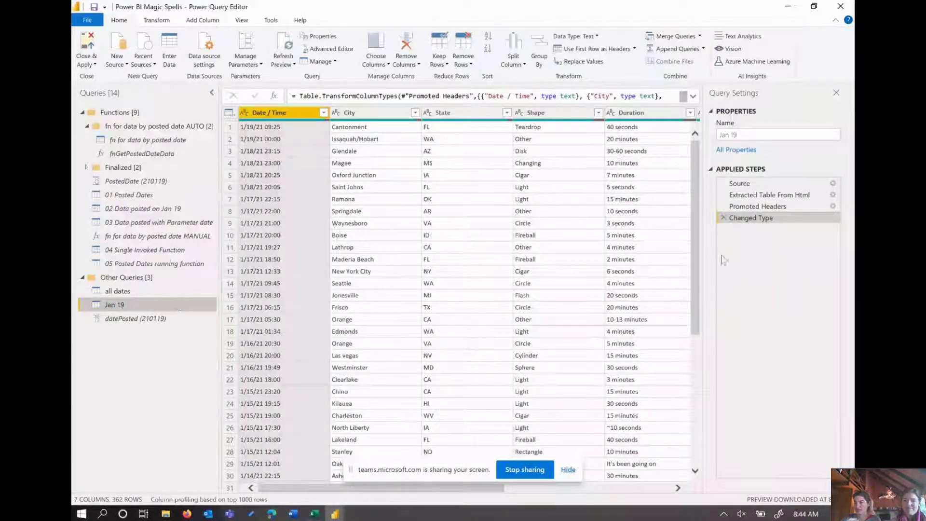
pyautogui.click(745, 185)
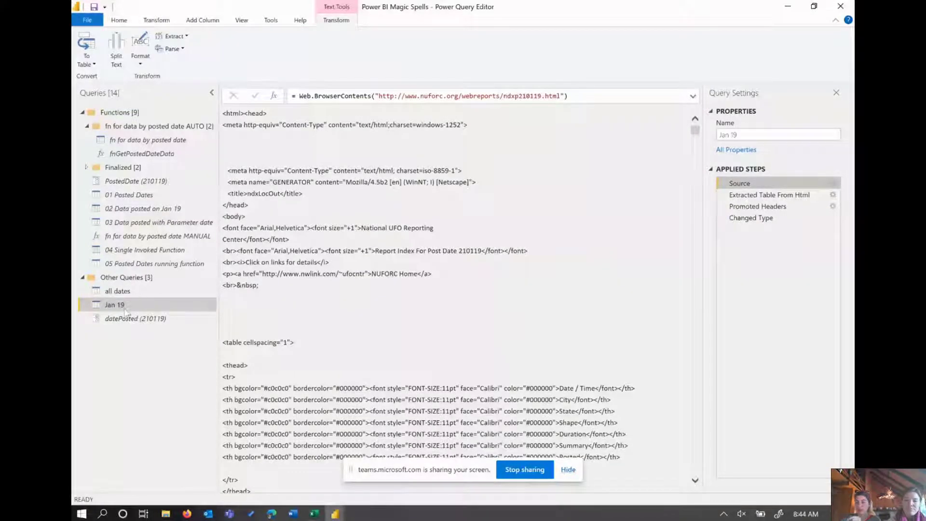
pyautogui.click(521, 96)
pyautogui.moveTo(521, 96); pyautogui.dragTo(540, 96)
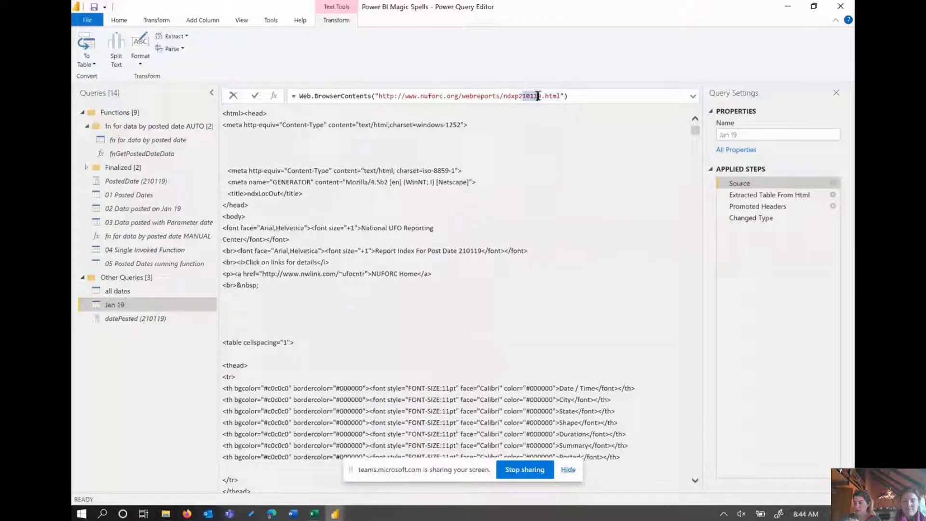
pyautogui.click(519, 96)
pyautogui.moveTo(519, 96); pyautogui.dragTo(541, 96)
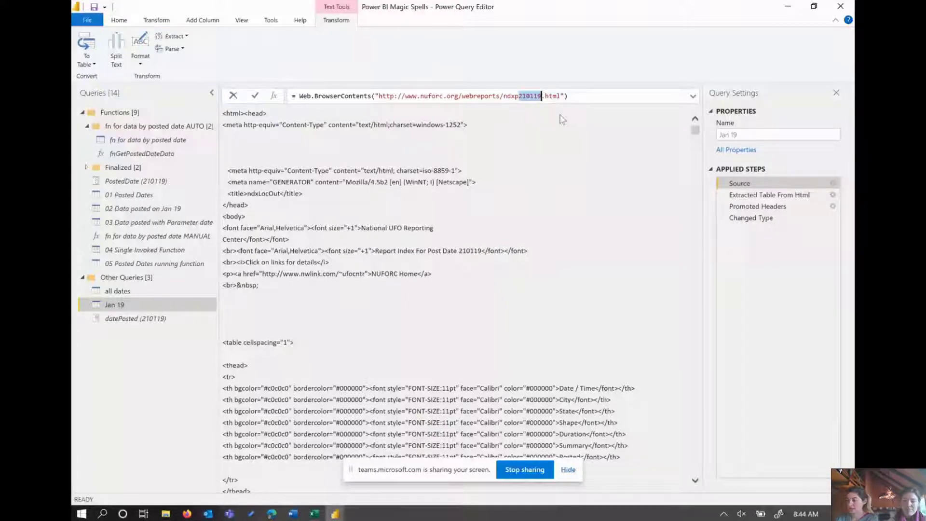
pyautogui.press('BackSpace')
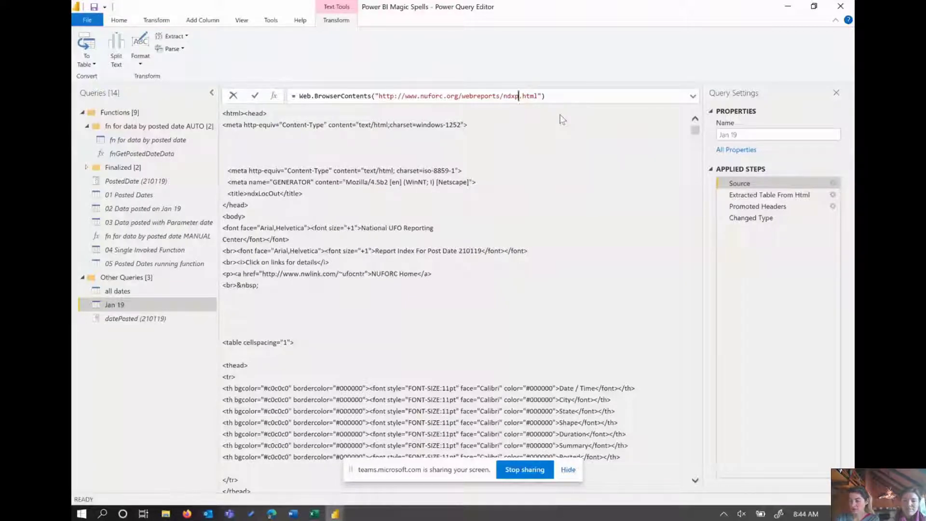
# Step: Close the address text after ndxp with a quotation mark and join the datePosted parameter to it with &
pyautogui.write('"')
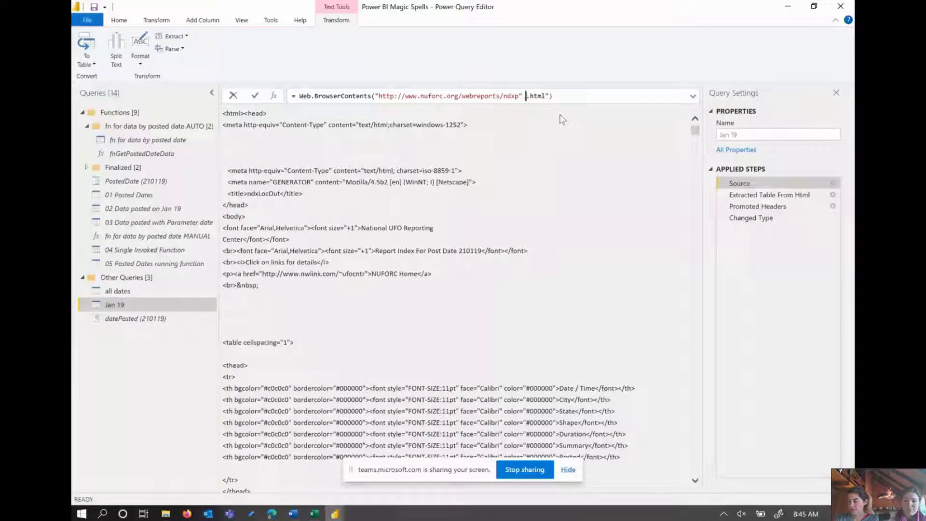
pyautogui.write(' & ')
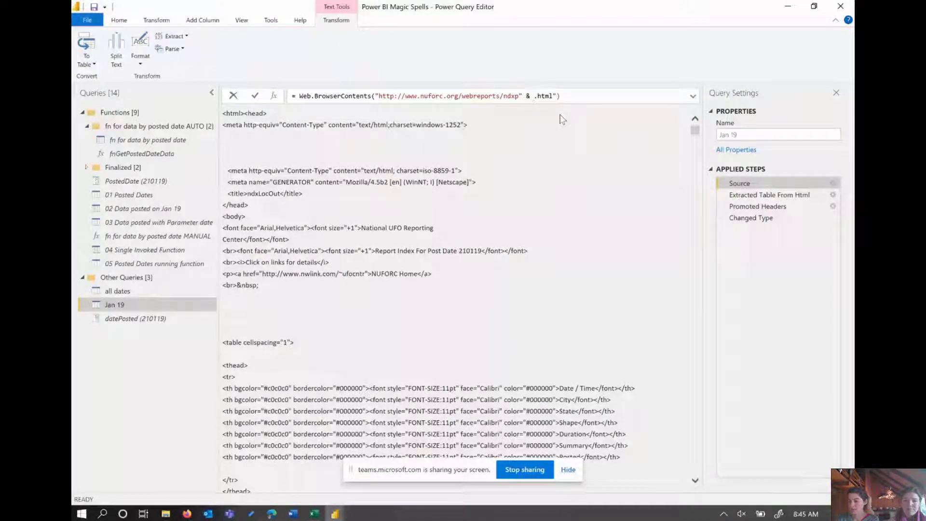
pyautogui.write('#"')
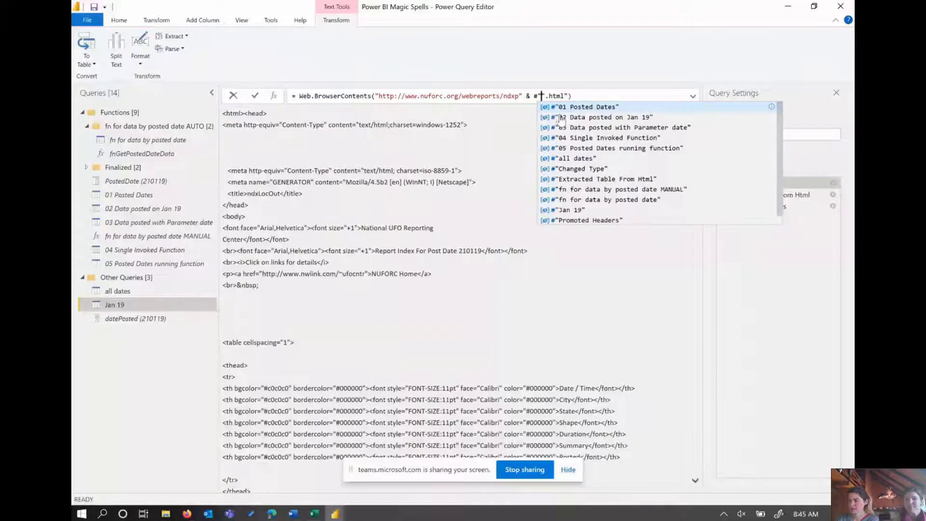
pyautogui.write('da')
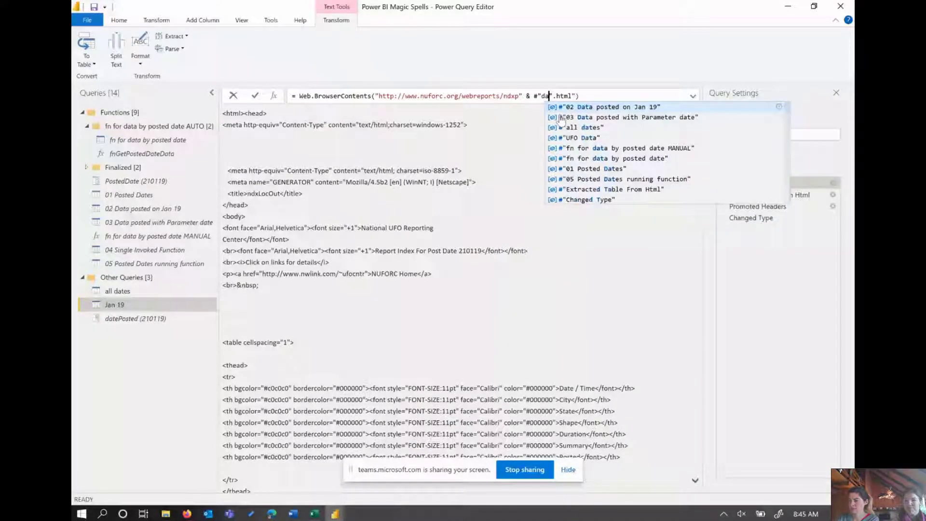
pyautogui.write('tePosted')
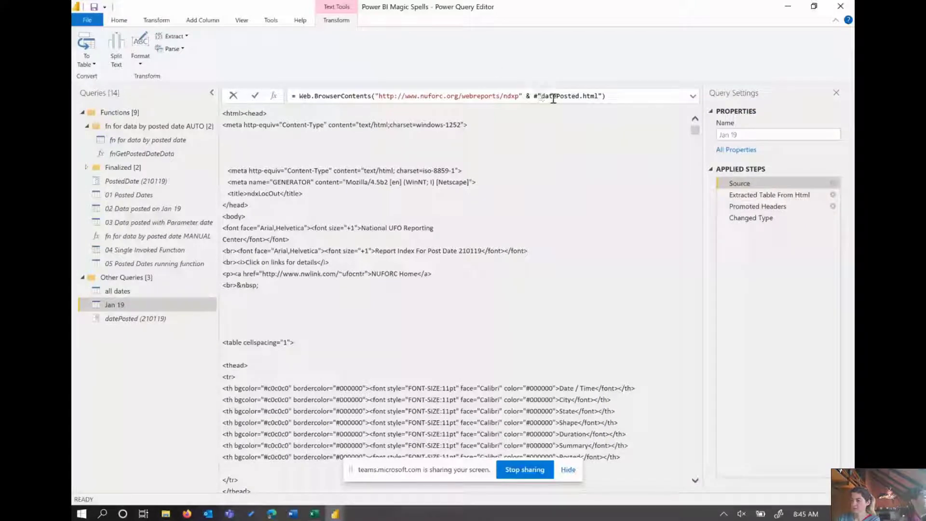
pyautogui.press('BackSpace')
pyautogui.press('BackSpace')
# Step: Join the quoted text ".html" after datePosted with &, commit the Source formula and check the Changed Type result
pyautogui.click(571, 97)
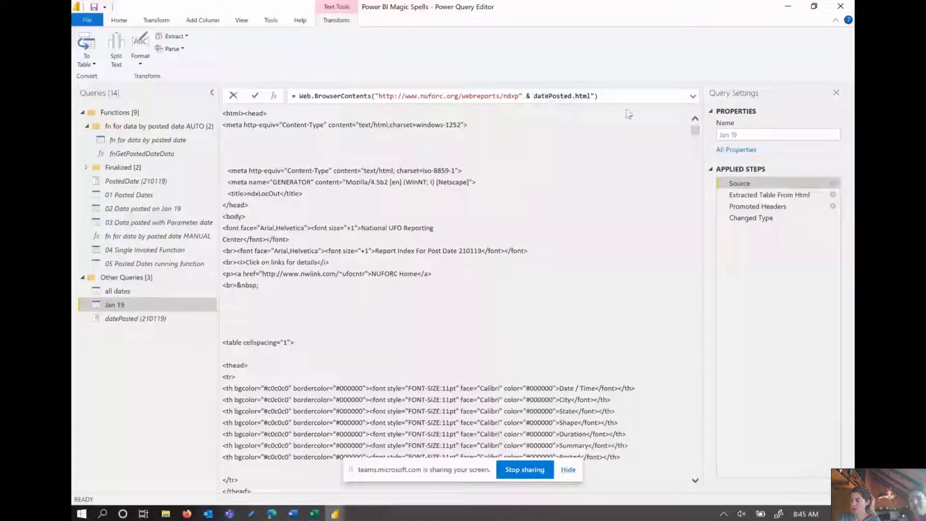
pyautogui.write('&')
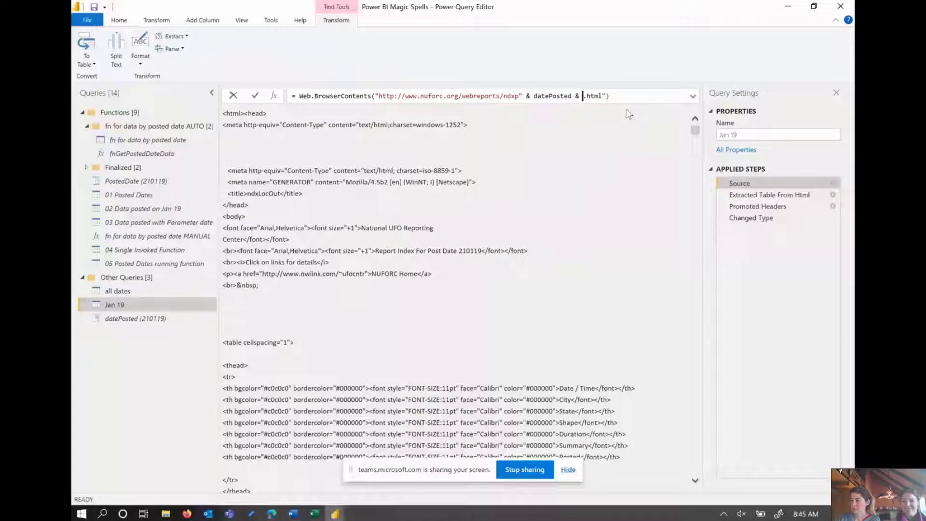
pyautogui.write(' "')
pyautogui.press('Delete')
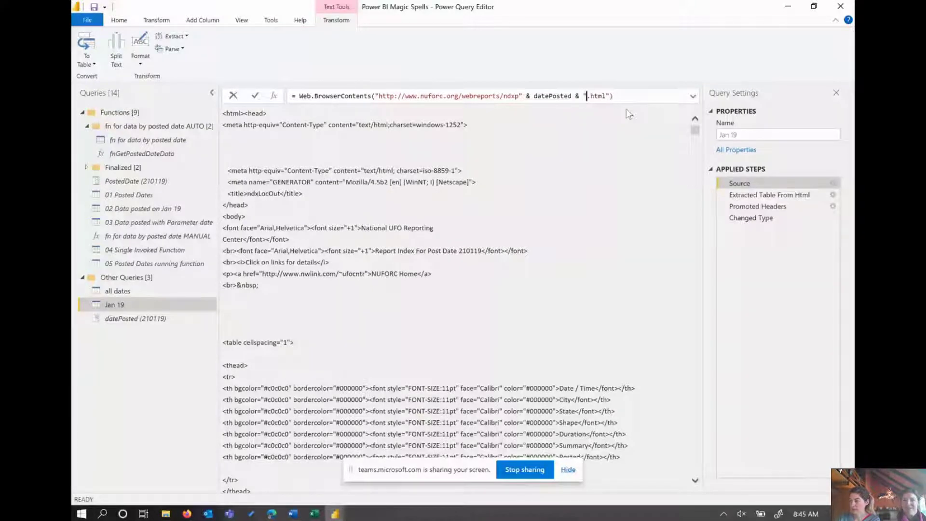
pyautogui.click(637, 94)
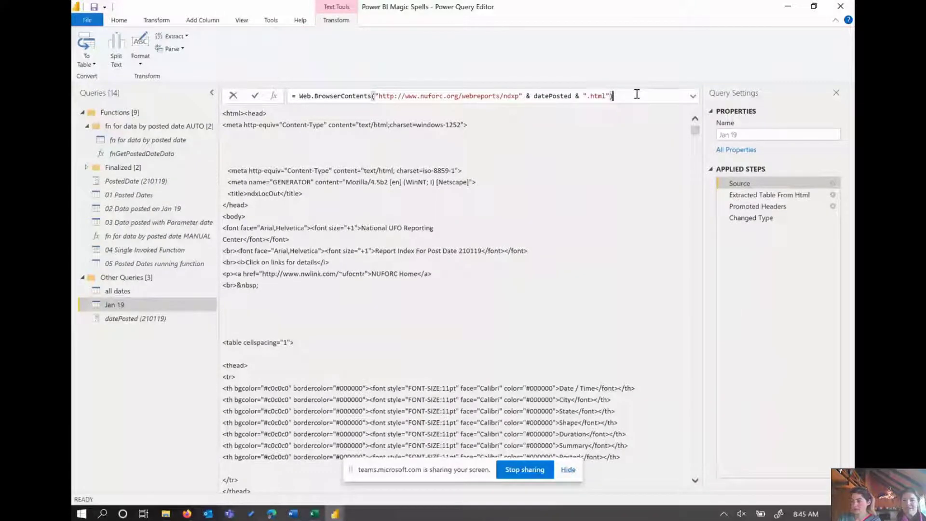
pyautogui.press('Return')
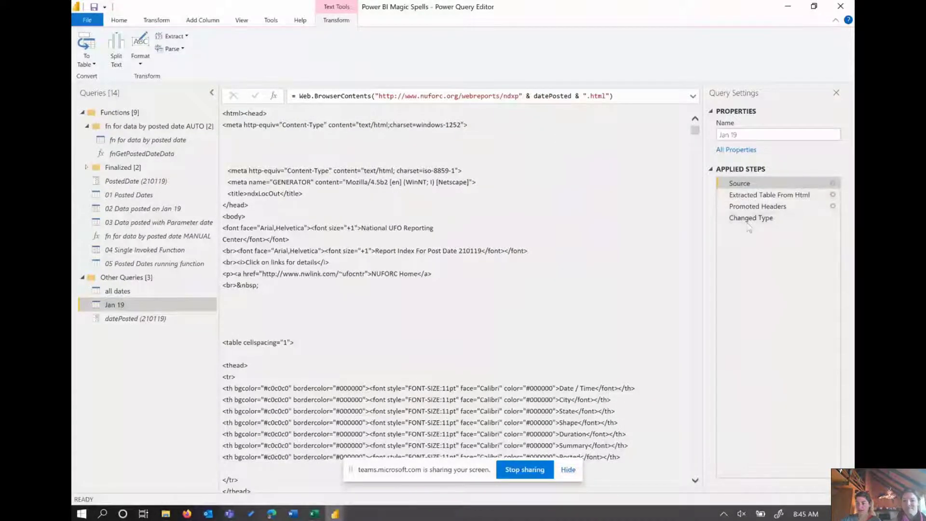
pyautogui.click(749, 225)
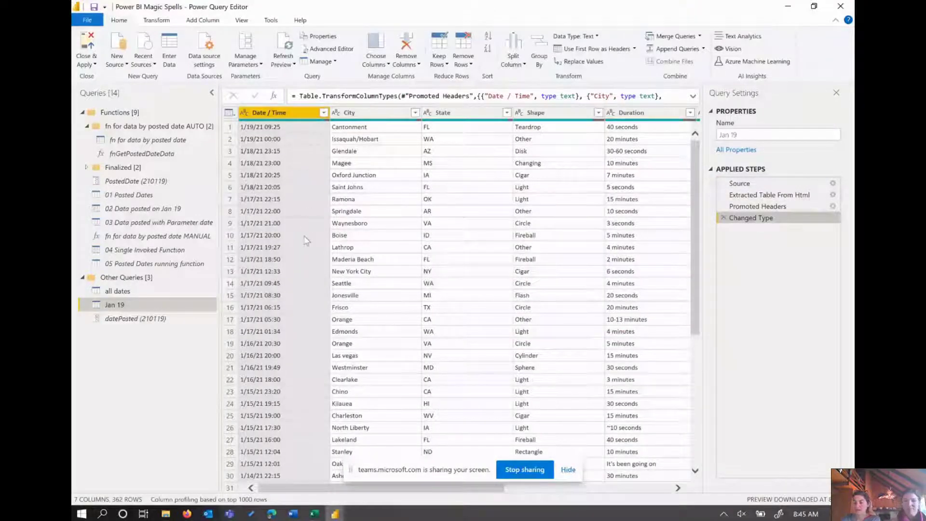
# Step: Look up the 12/23/2020 posting on the browser's report index and set the datePosted parameter's current value to 201223
pyautogui.hotkey('alt', 'Tab')
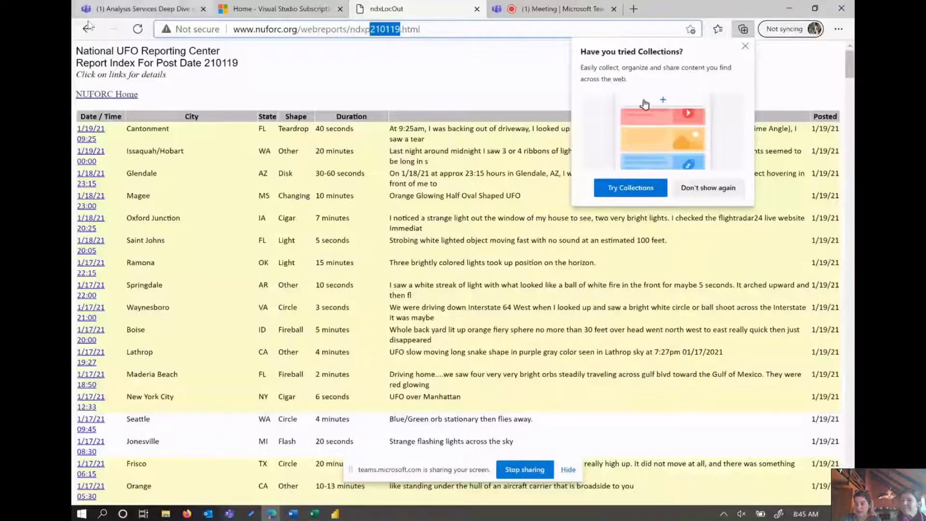
pyautogui.click(87, 29)
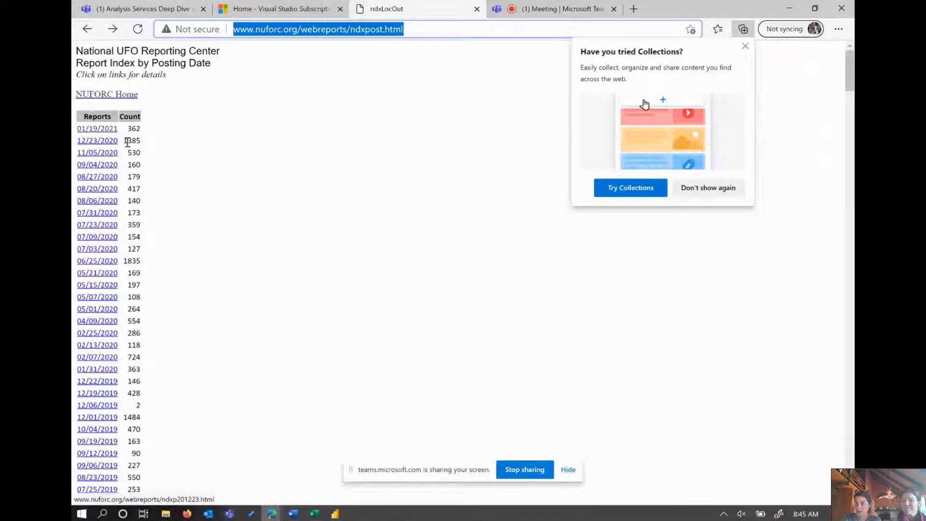
pyautogui.hotkey('alt', 'Tab')
pyautogui.click(135, 319)
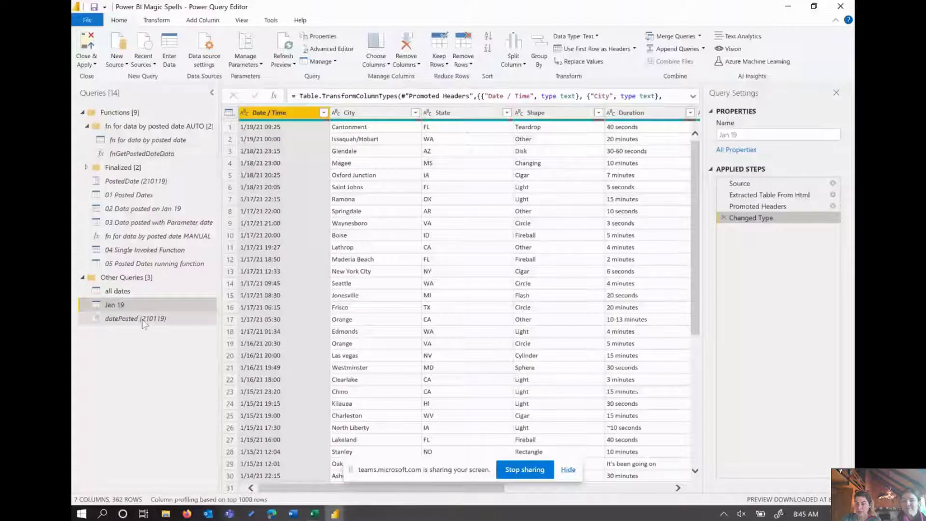
pyautogui.click(275, 111)
pyautogui.doubleClick(275, 111)
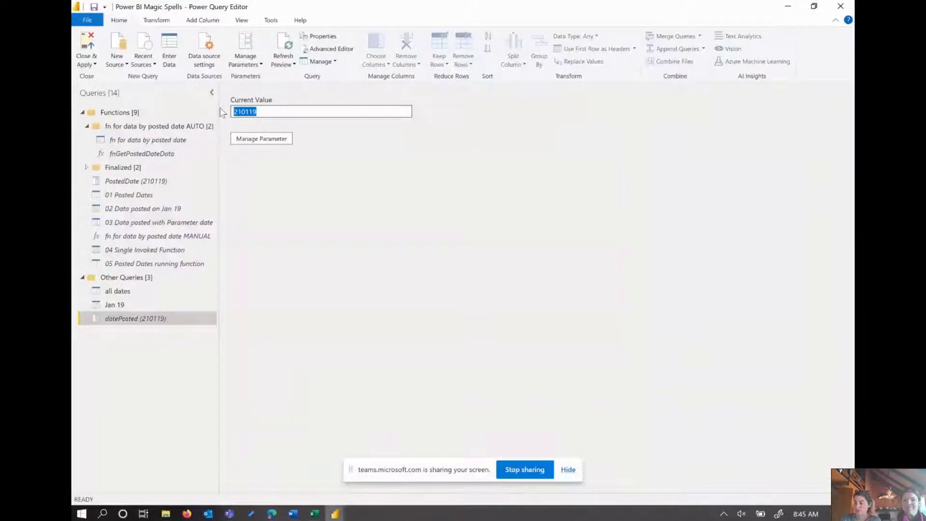
pyautogui.write('201223')
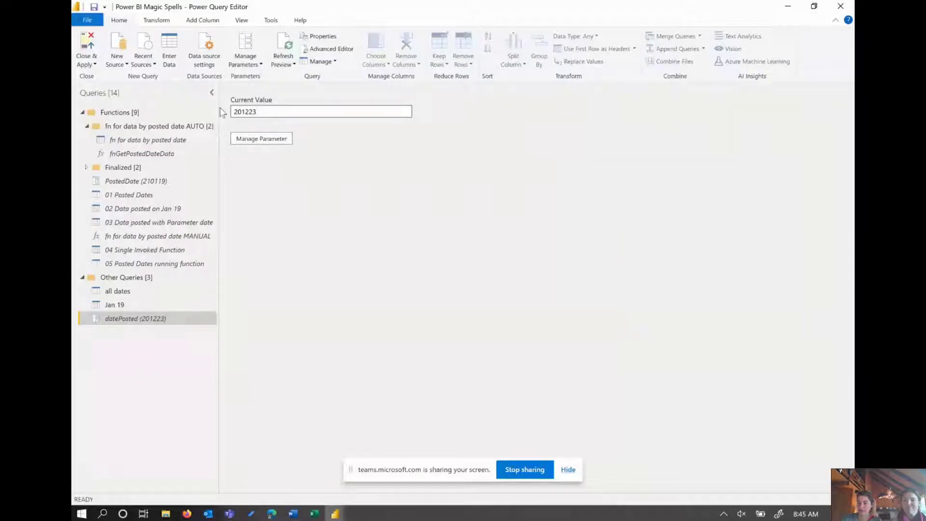
# Step: Check the Jan 19 query's rows across to the Posted column and view the all dates query
pyautogui.click(133, 309)
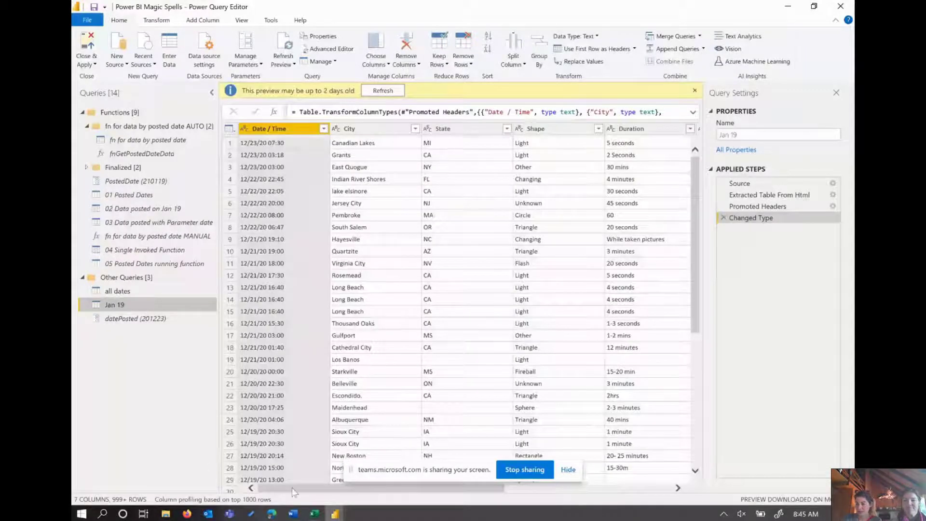
pyautogui.moveTo(292, 489); pyautogui.dragTo(463, 489)
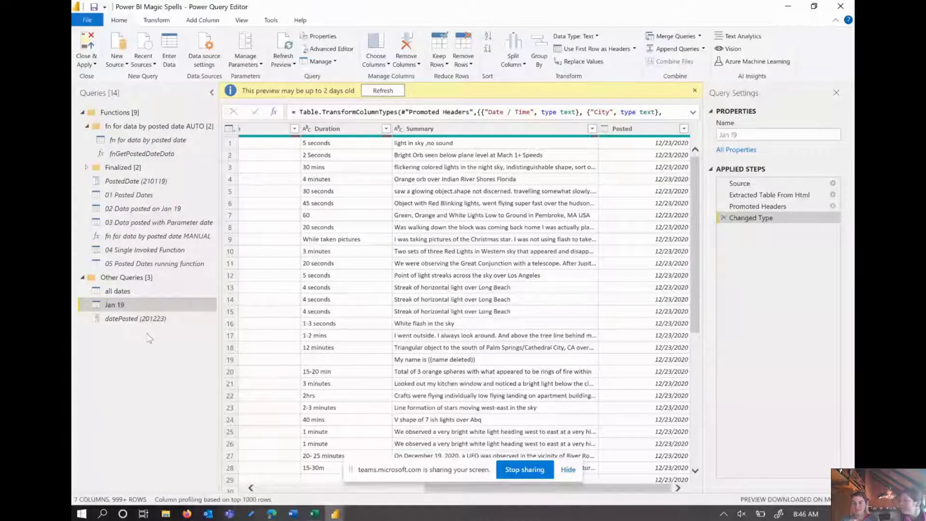
pyautogui.click(118, 292)
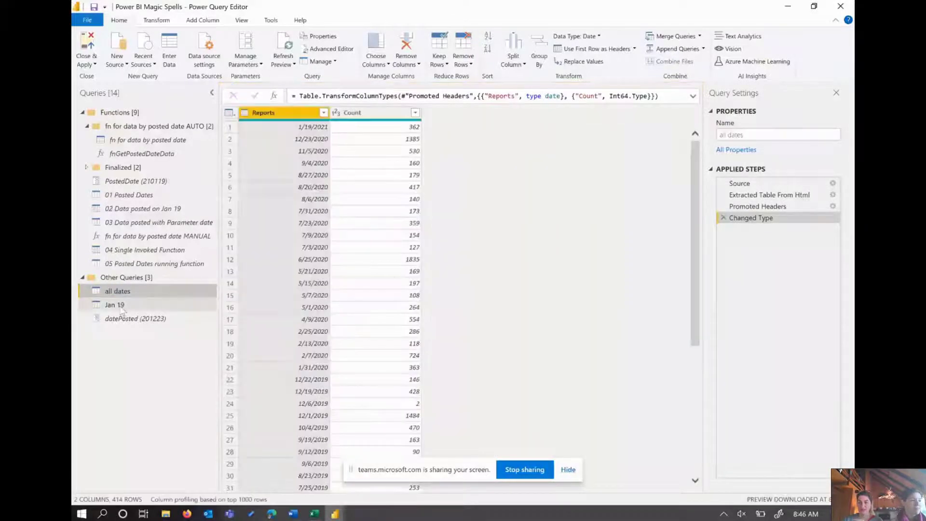
# Step: Create a function named "get UFO data" from the Jan 19 query, using datePosted as its parameter
pyautogui.click(118, 305)
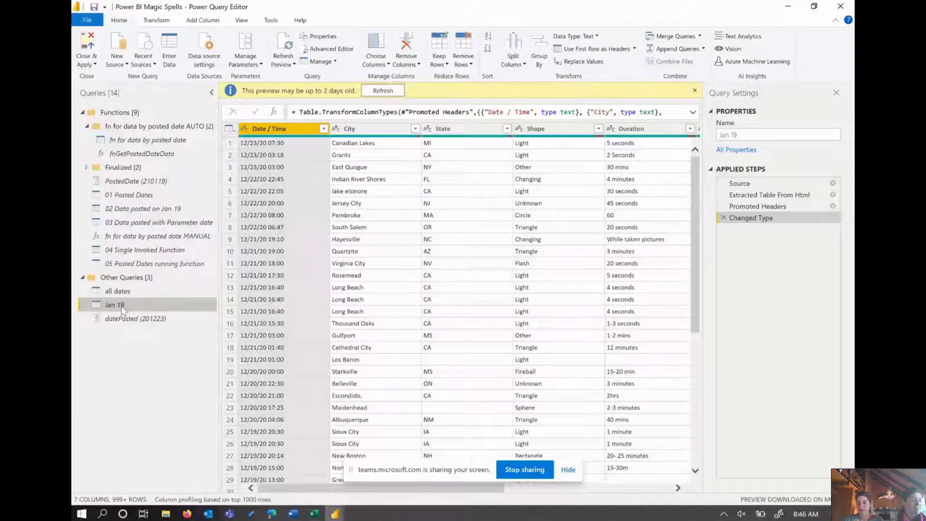
pyautogui.rightClick(122, 310)
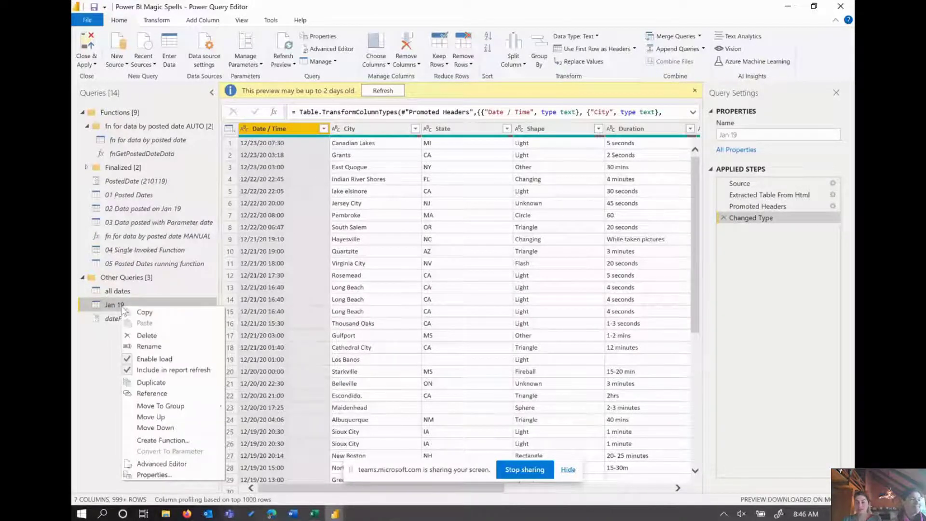
pyautogui.click(170, 442)
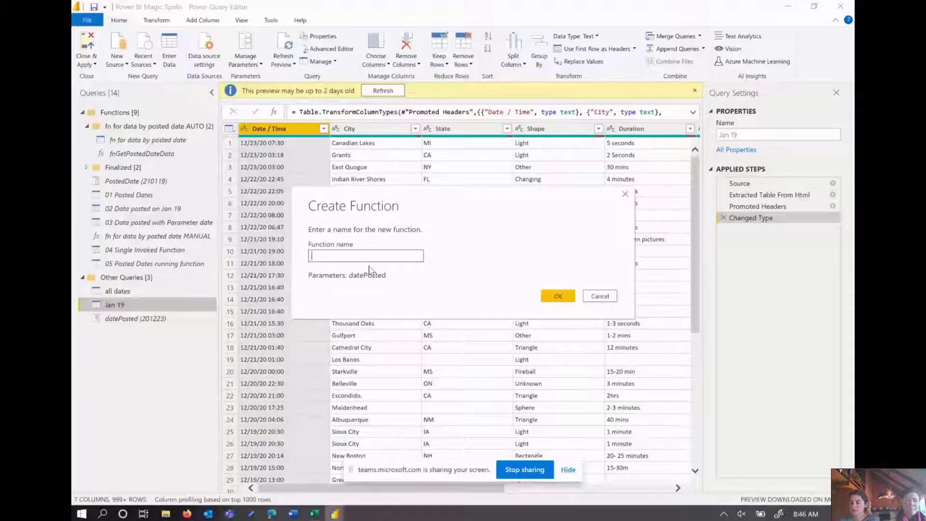
pyautogui.write('get u')
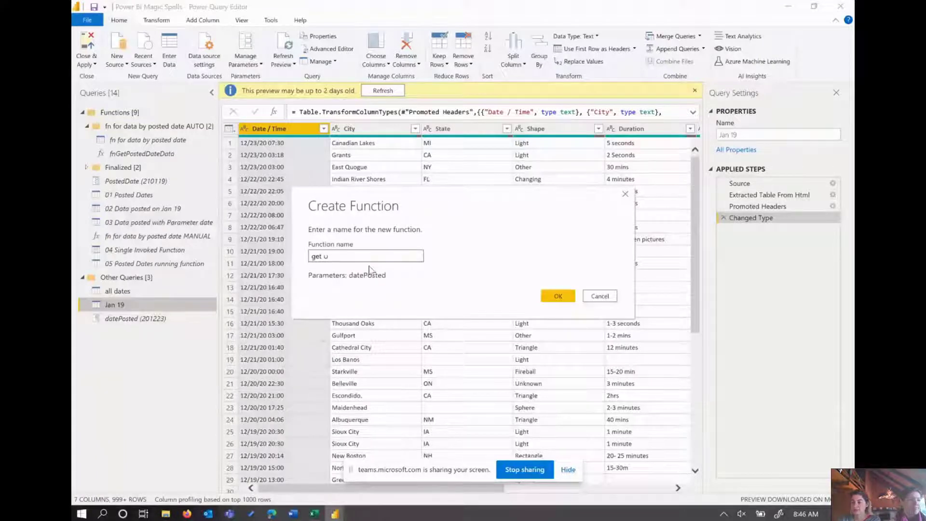
pyautogui.write('FO data')
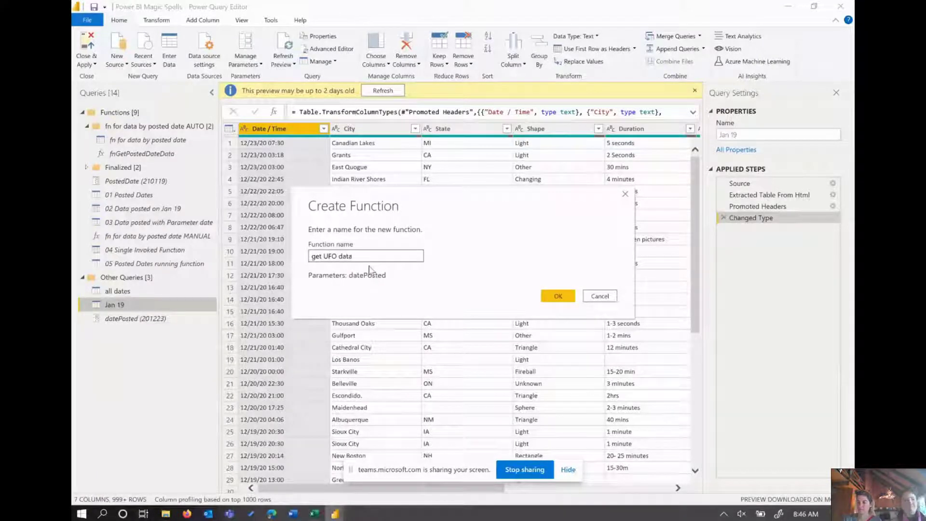
pyautogui.click(556, 296)
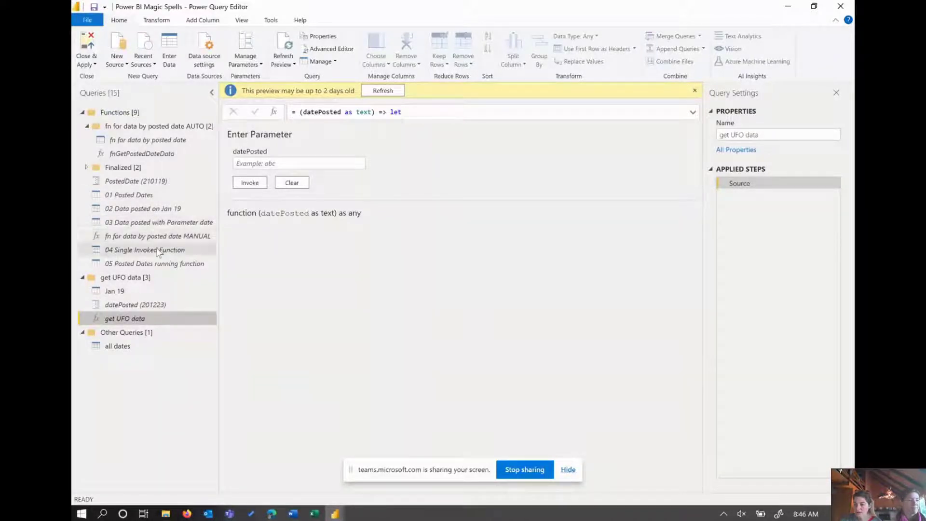
# Step: Examine the 03 Data posted with Parameter date query and the Changed Type, Sorted Rows and Kept First Rows steps of 05 Posted Dates running function
pyautogui.click(151, 225)
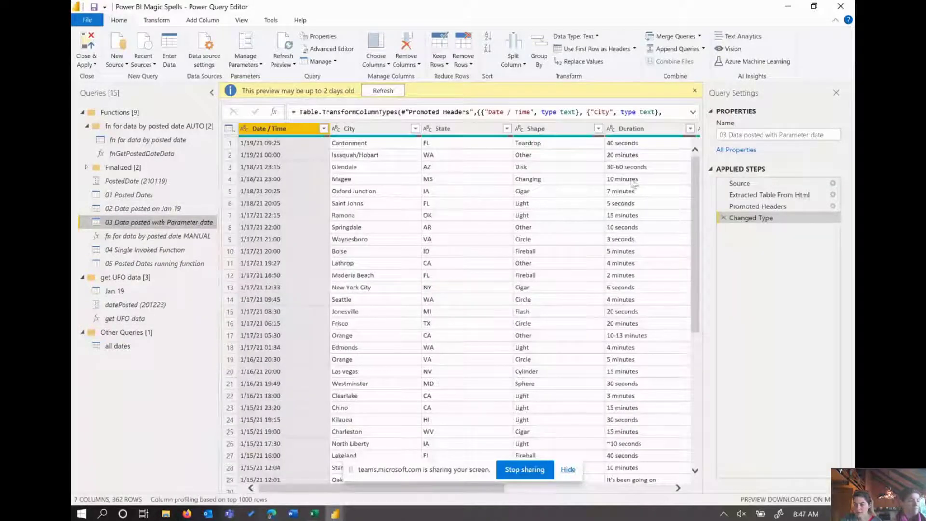
pyautogui.click(149, 263)
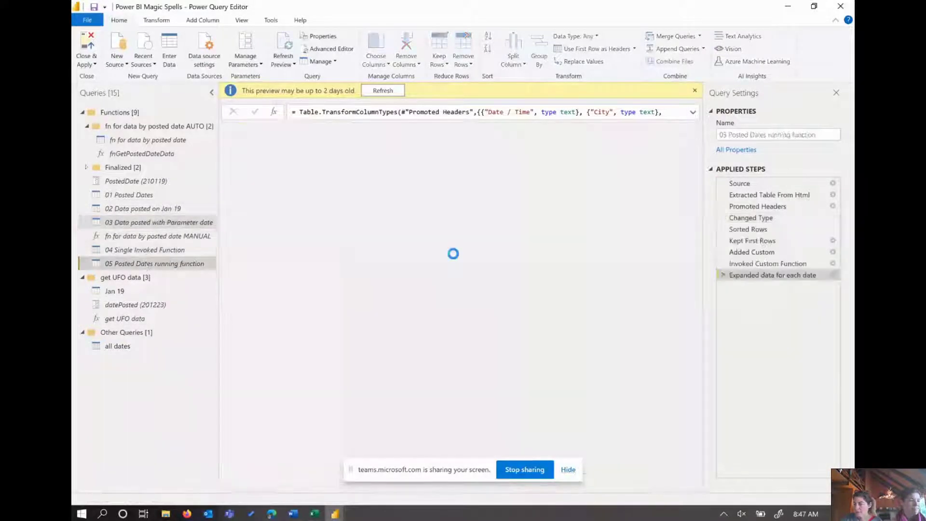
pyautogui.click(751, 217)
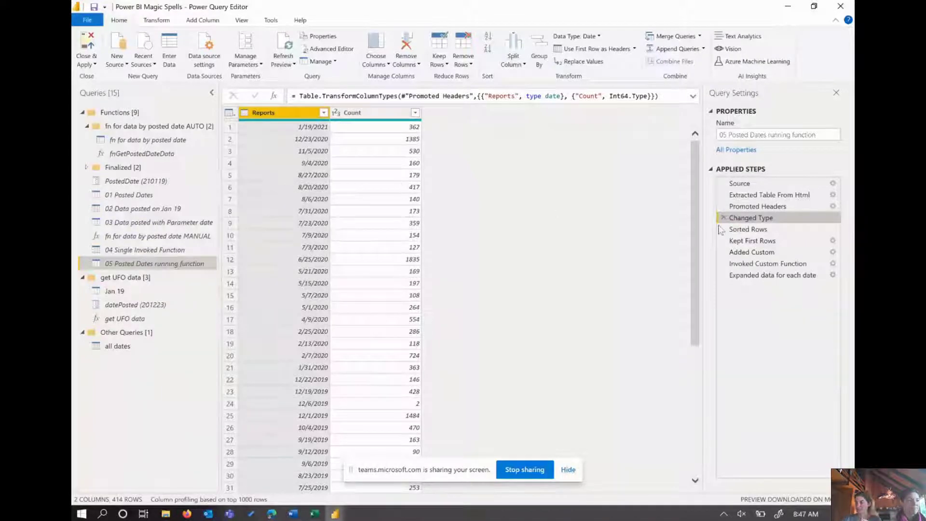
pyautogui.click(750, 231)
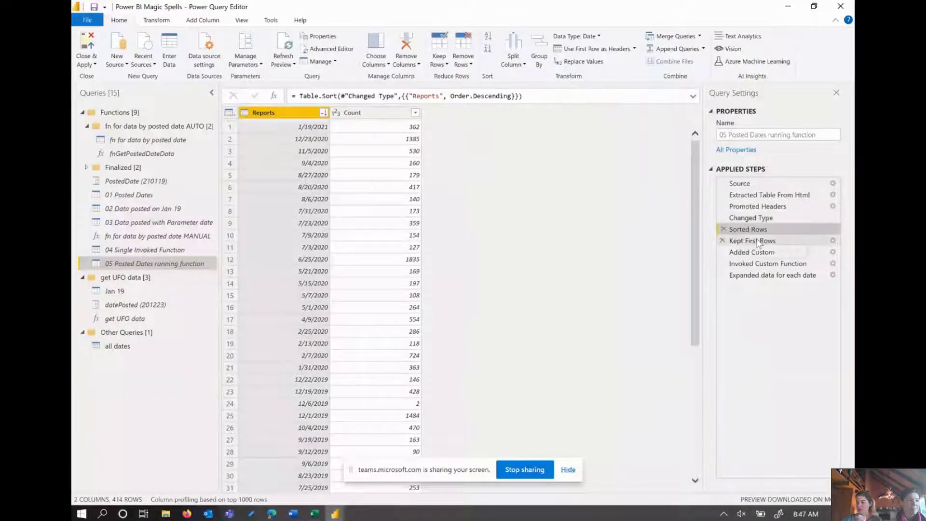
pyautogui.click(764, 241)
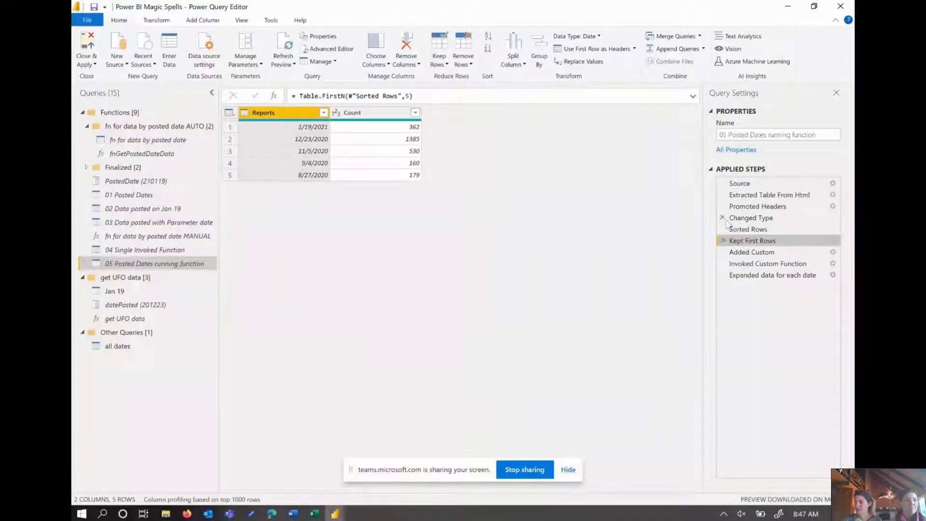
pyautogui.click(766, 253)
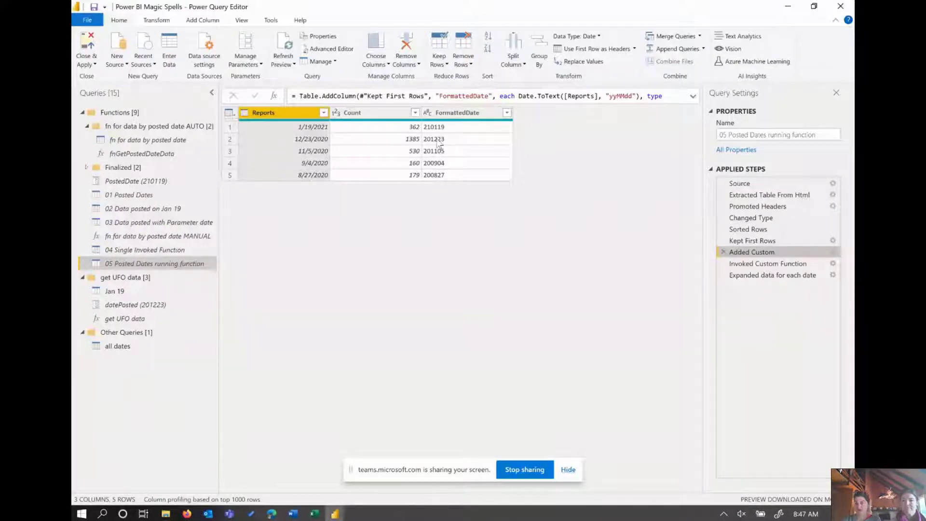
pyautogui.click(202, 21)
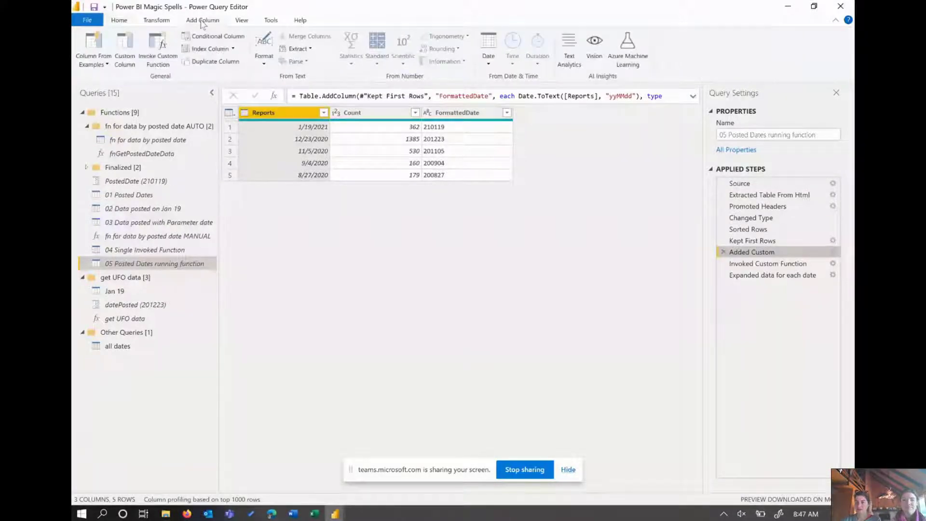
pyautogui.click(163, 46)
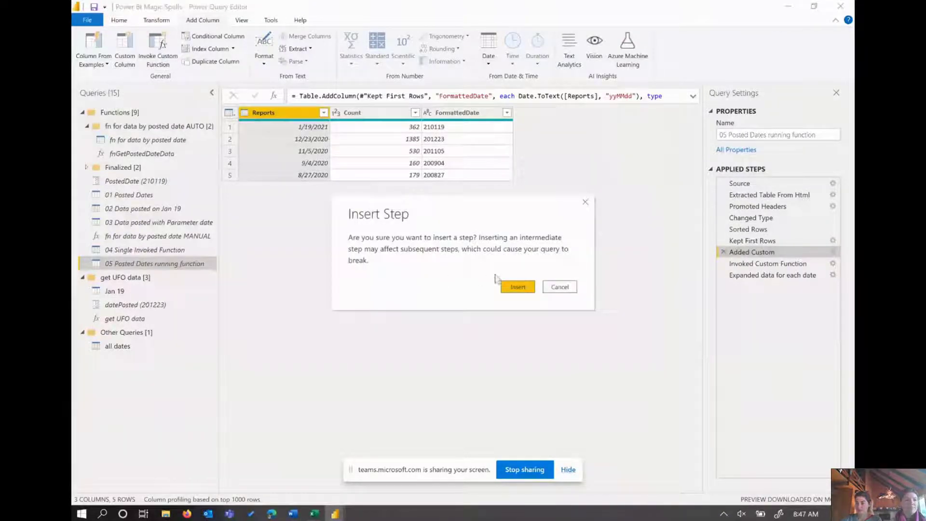
pyautogui.click(507, 285)
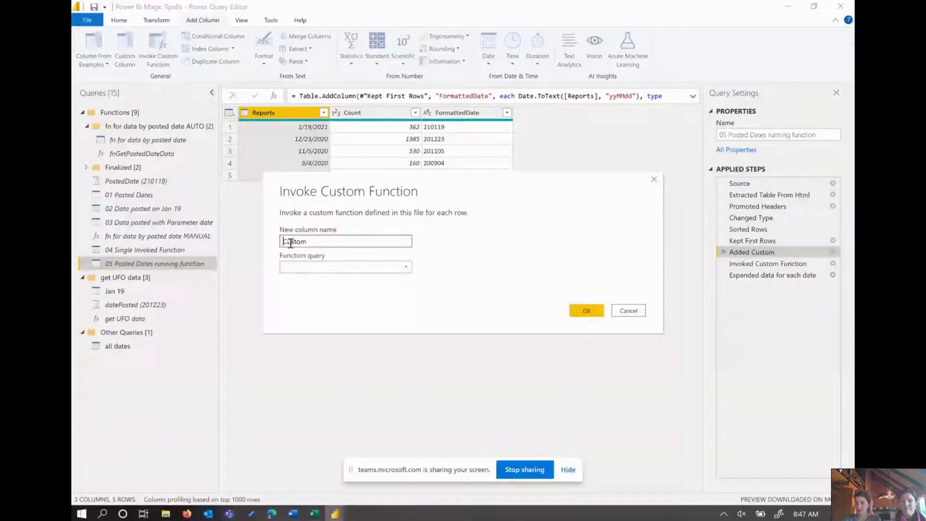
pyautogui.click(407, 269)
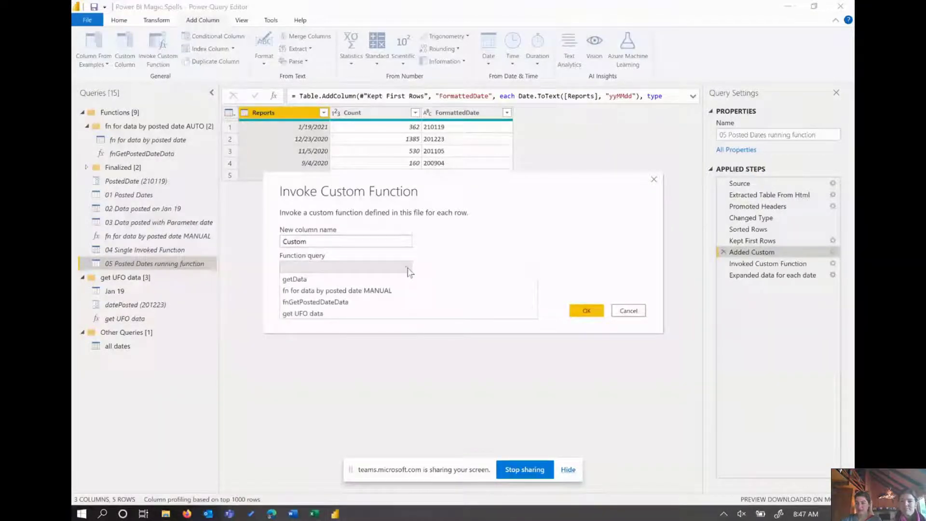
pyautogui.click(314, 314)
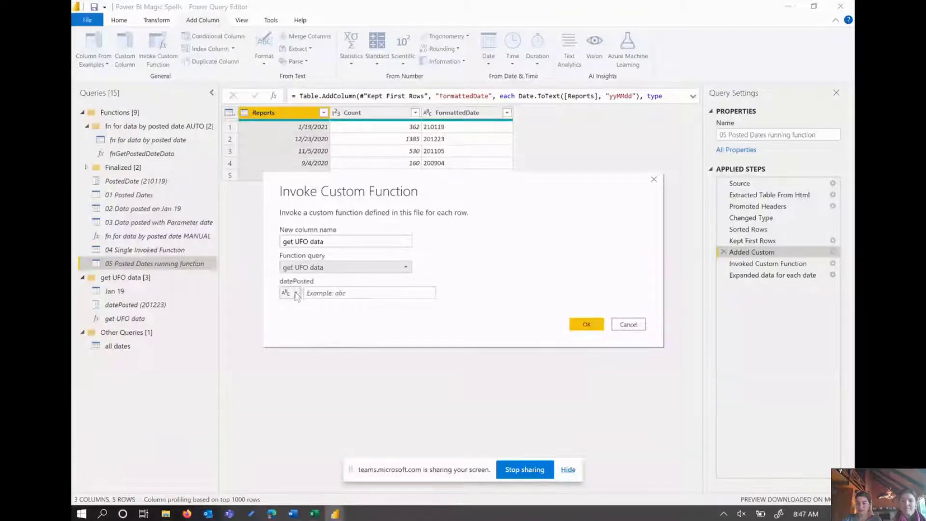
pyautogui.click(296, 293)
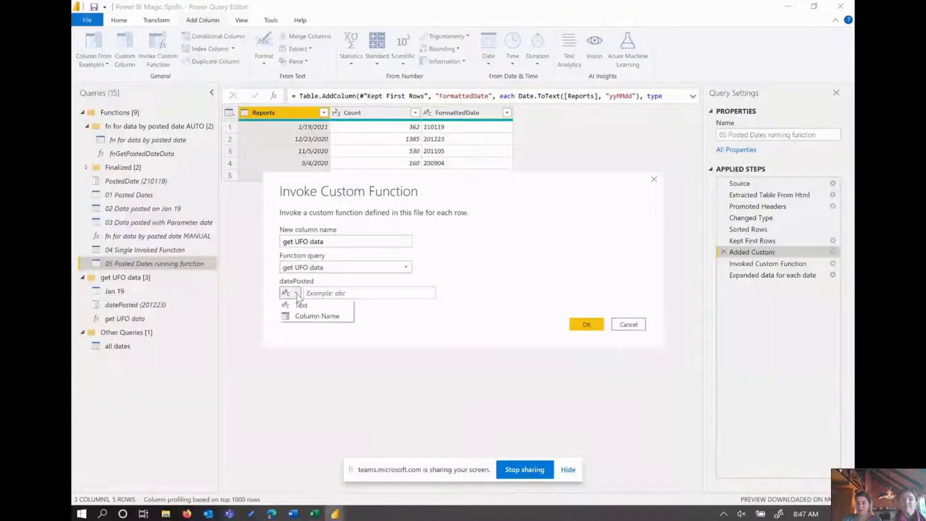
pyautogui.click(303, 318)
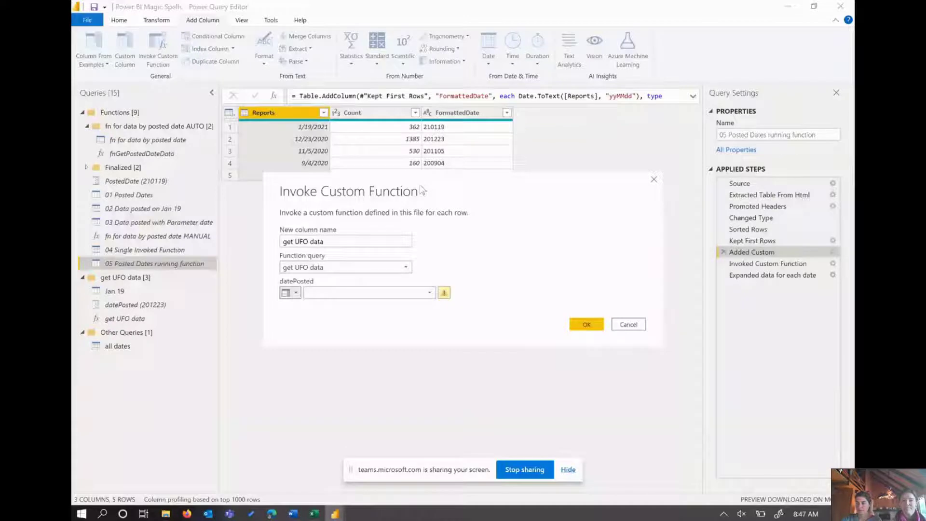
pyautogui.click(428, 293)
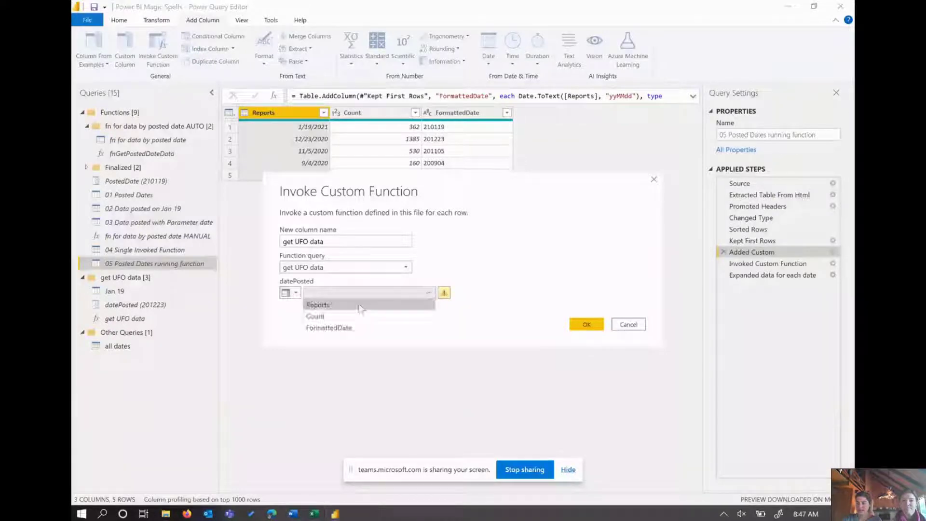
pyautogui.click(349, 328)
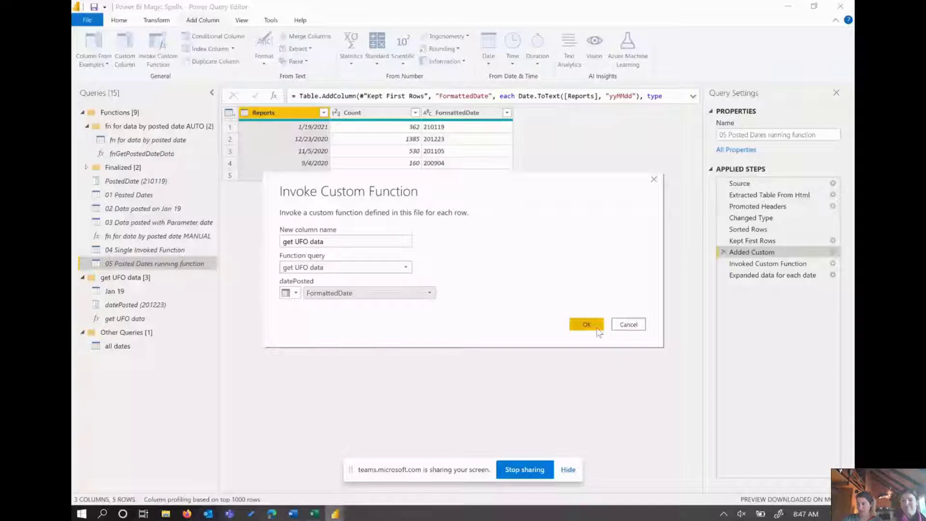
pyautogui.click(629, 325)
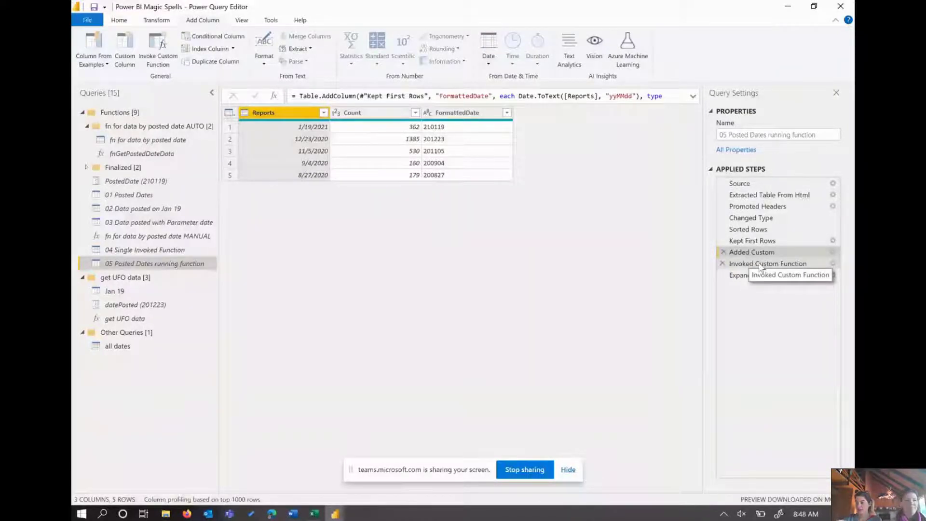
# Step: Examine the Invoked Custom Function step's nested tables for 1/19/2021 and 12/23/2020, plus the Expanded data for each date step
pyautogui.click(762, 264)
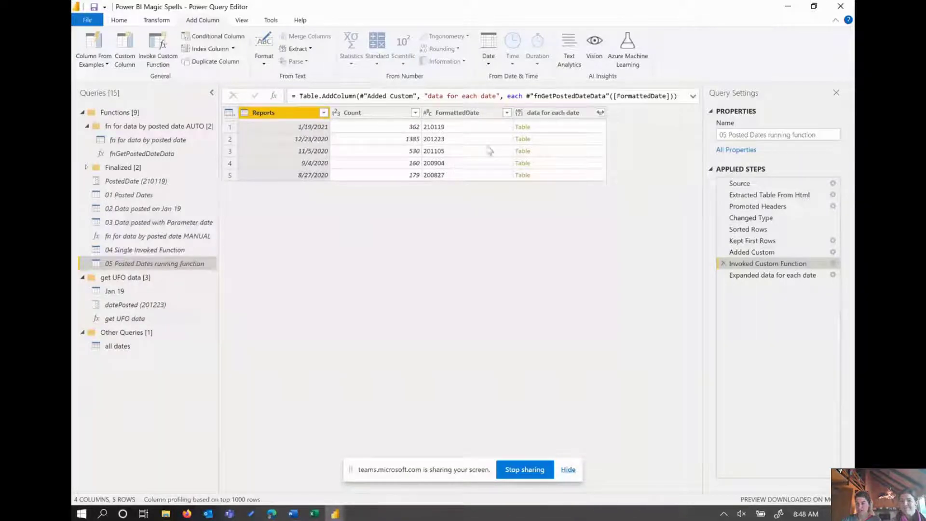
pyautogui.click(558, 129)
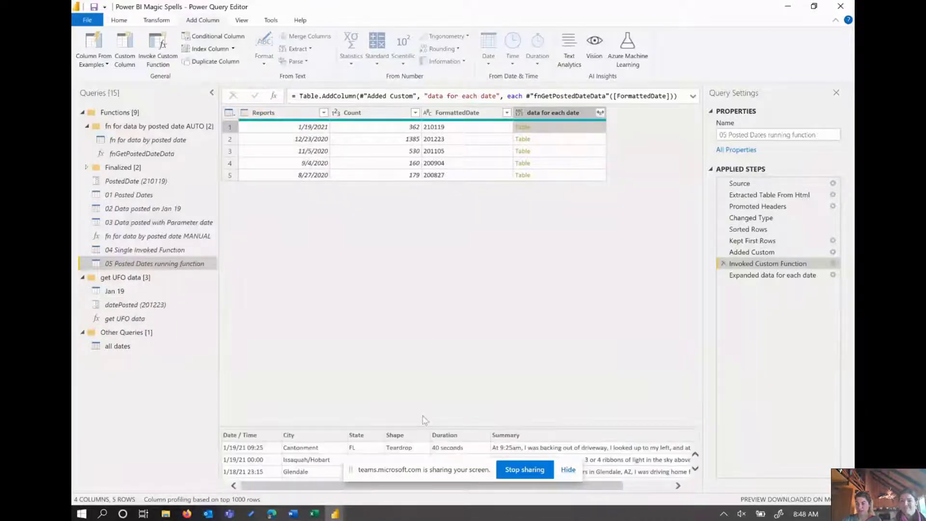
pyautogui.moveTo(424, 425); pyautogui.dragTo(436, 279)
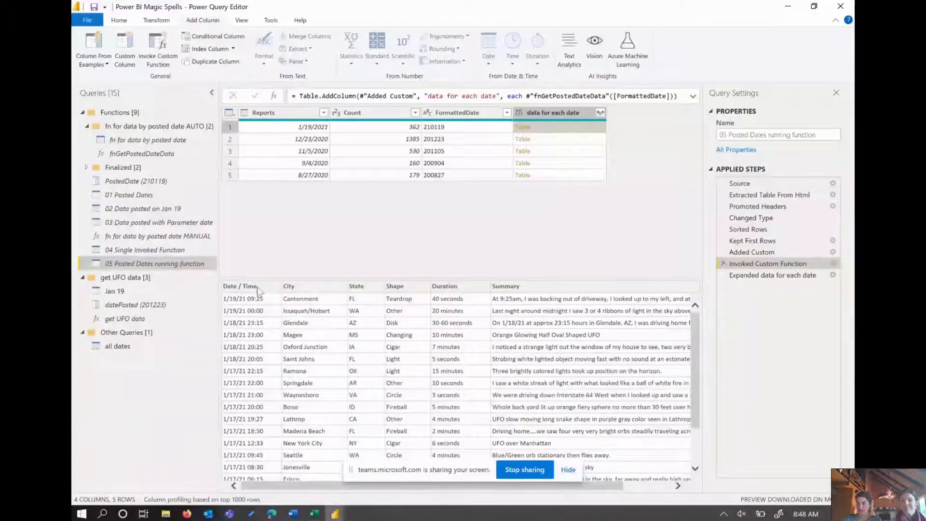
pyautogui.click(553, 140)
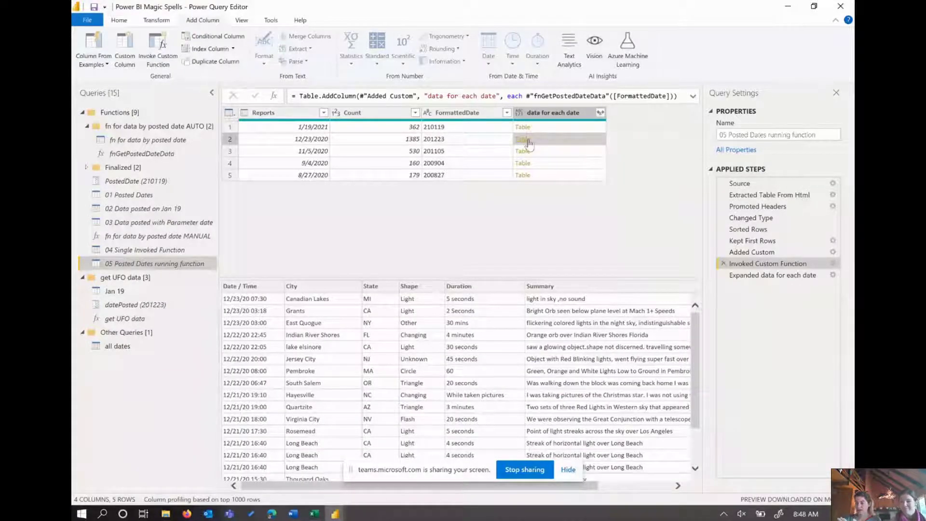
pyautogui.click(770, 276)
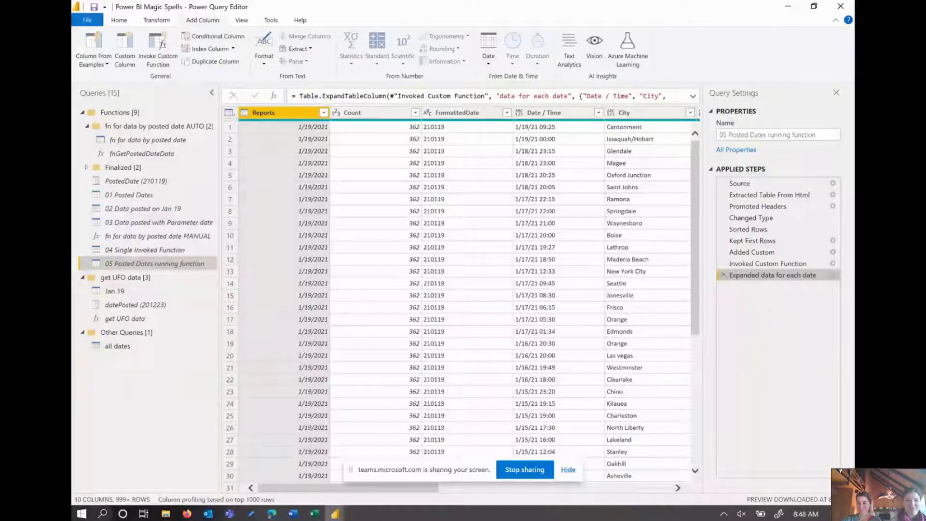
pyautogui.moveTo(227, 516)
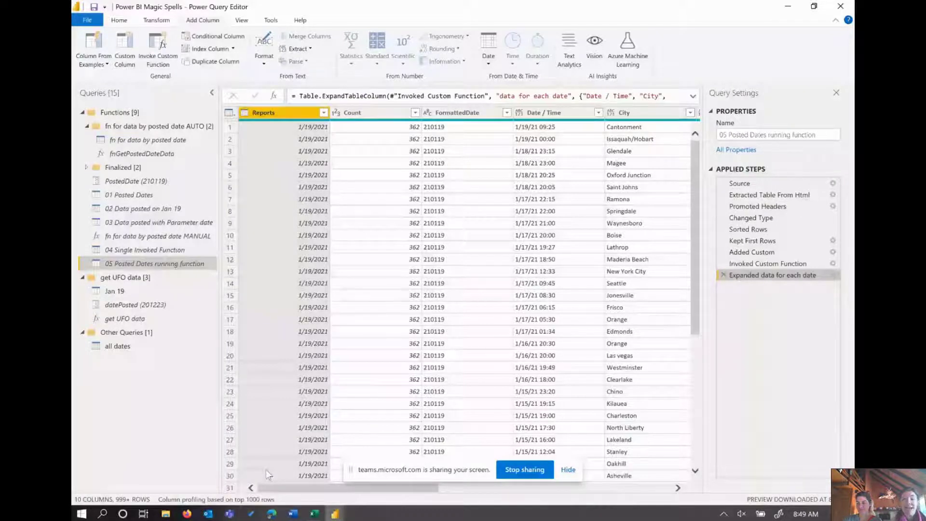
pyautogui.click(272, 513)
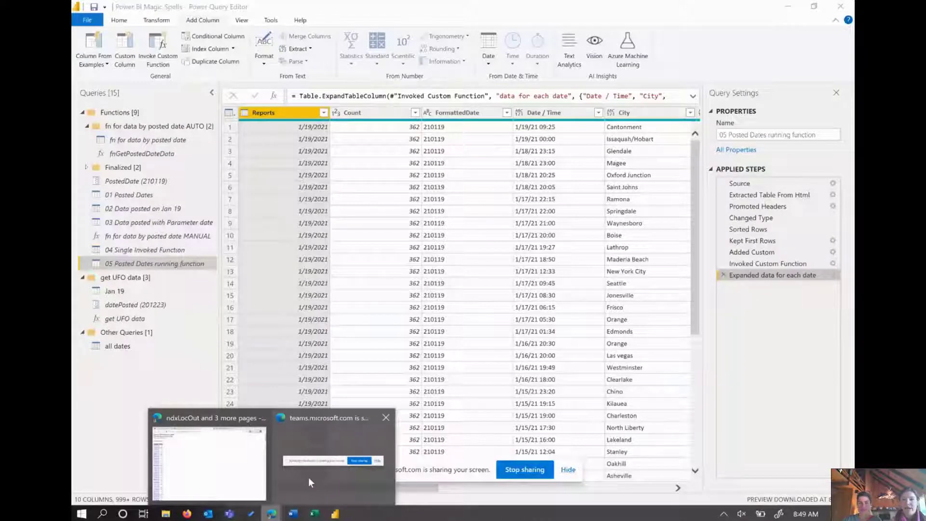
pyautogui.moveTo(308, 477)
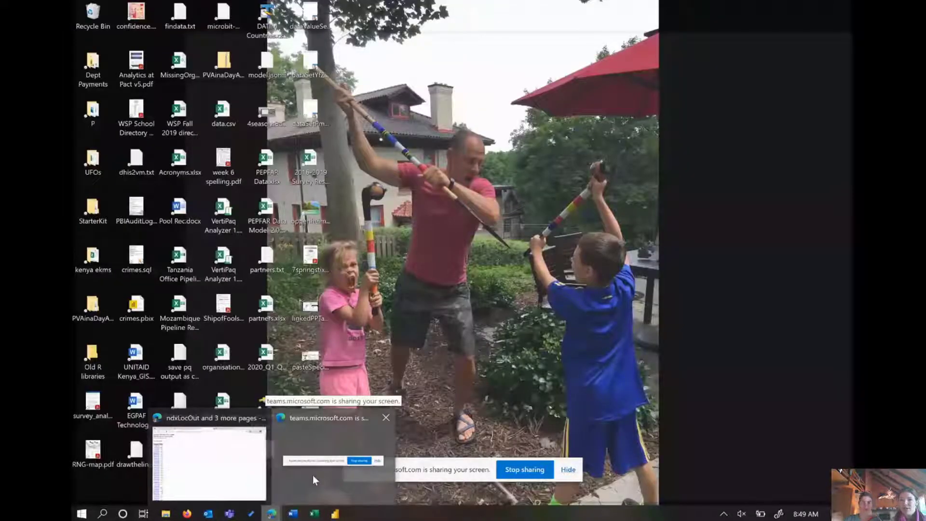
pyautogui.click(314, 477)
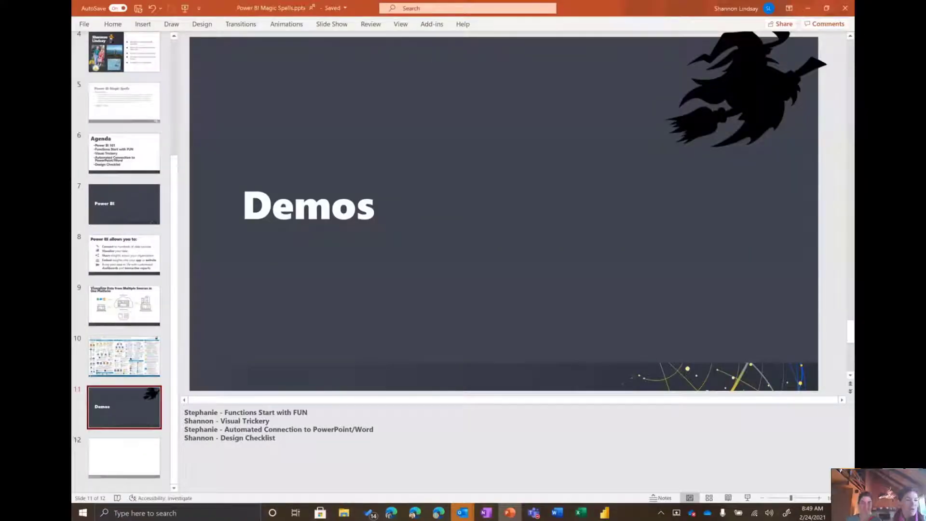
pyautogui.moveTo(72, 415); pyautogui.dragTo(508, 1)
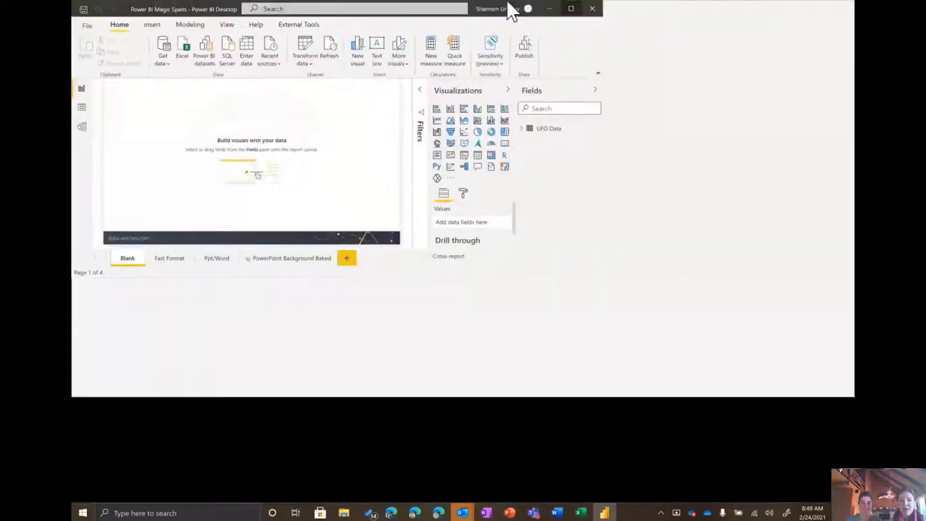
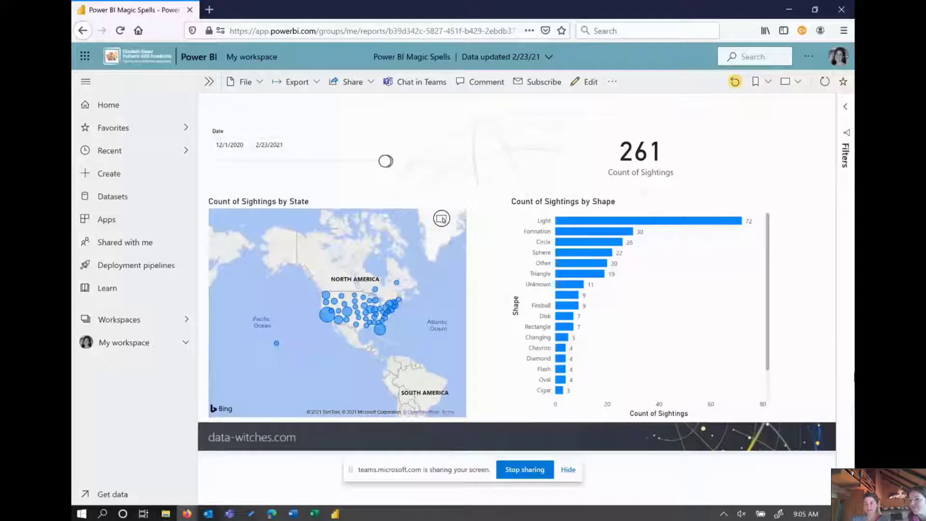
pyautogui.click(259, 84)
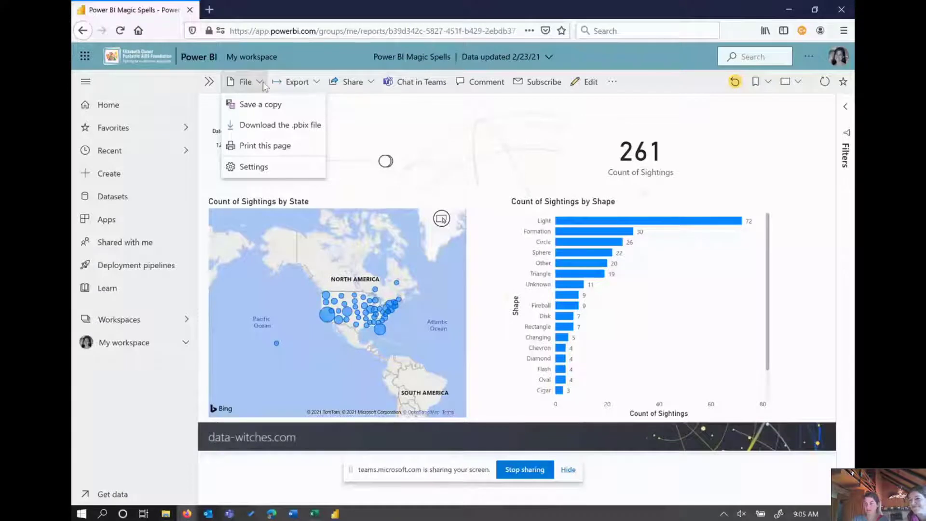
pyautogui.click(317, 83)
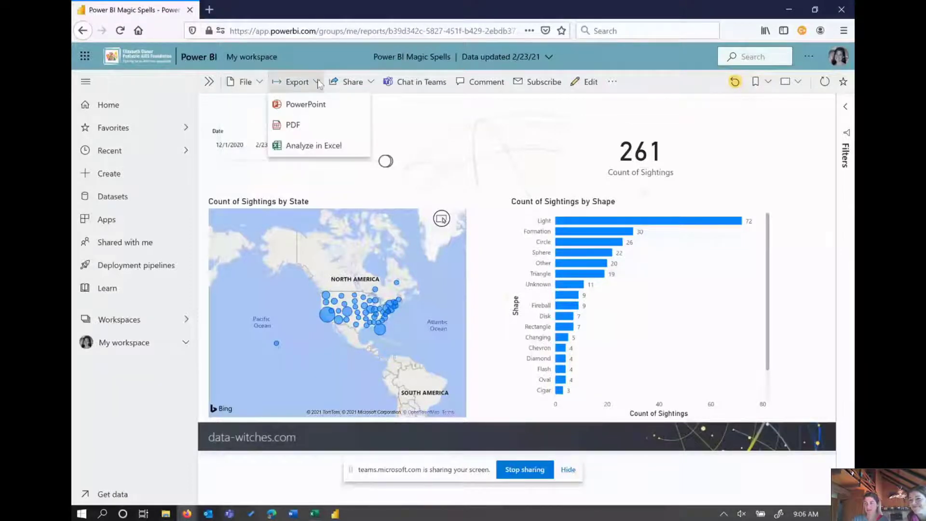
pyautogui.click(323, 149)
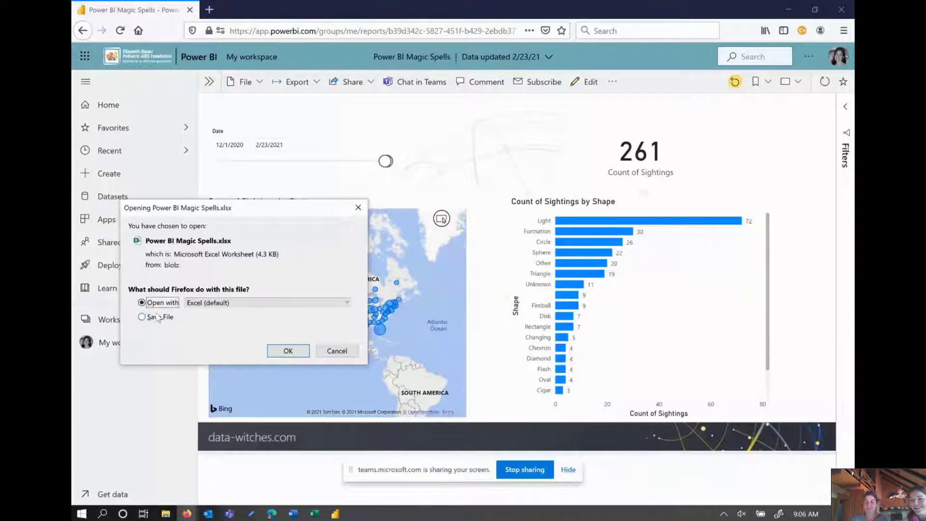
pyautogui.click(334, 352)
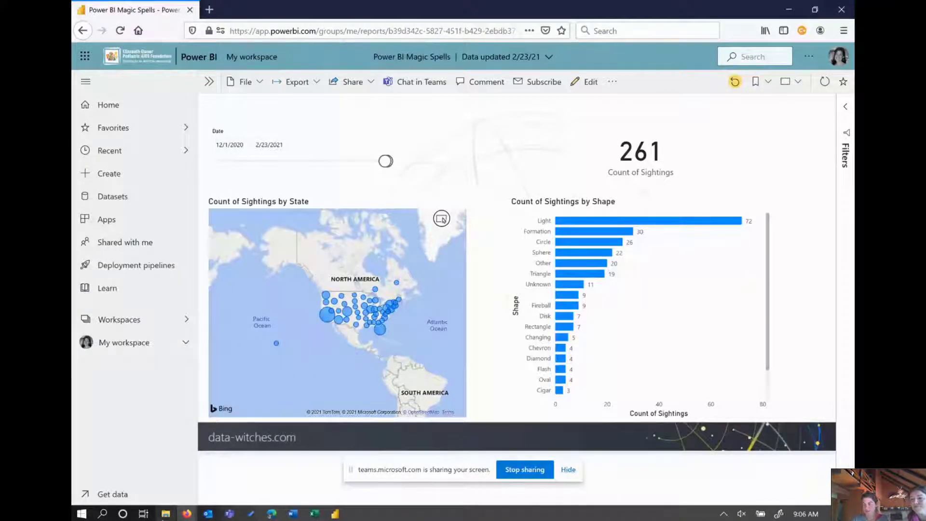
# Step: Open the workbook "Power BI Magic Spells - Analyze in Excel.xlsx" from the Power of Women in Data folder in File Explorer
pyautogui.click(166, 514)
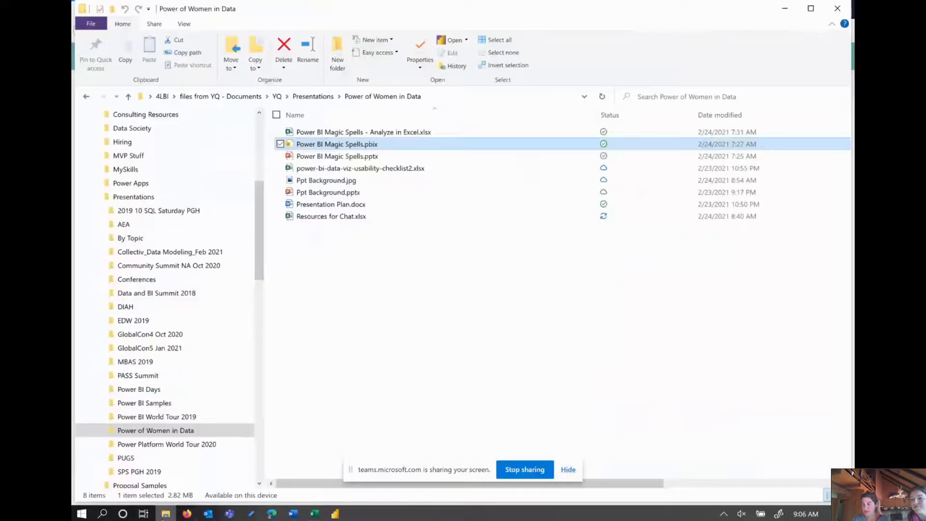
pyautogui.click(314, 514)
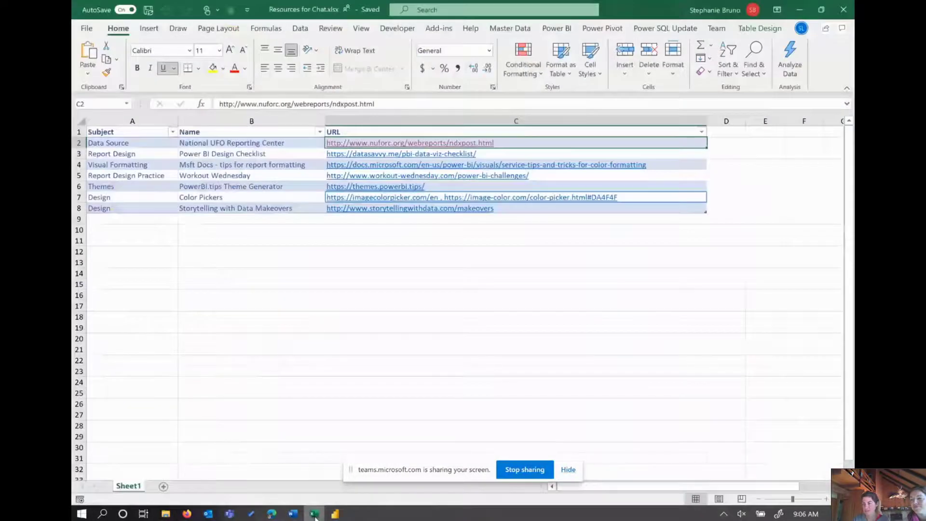
pyautogui.click(315, 514)
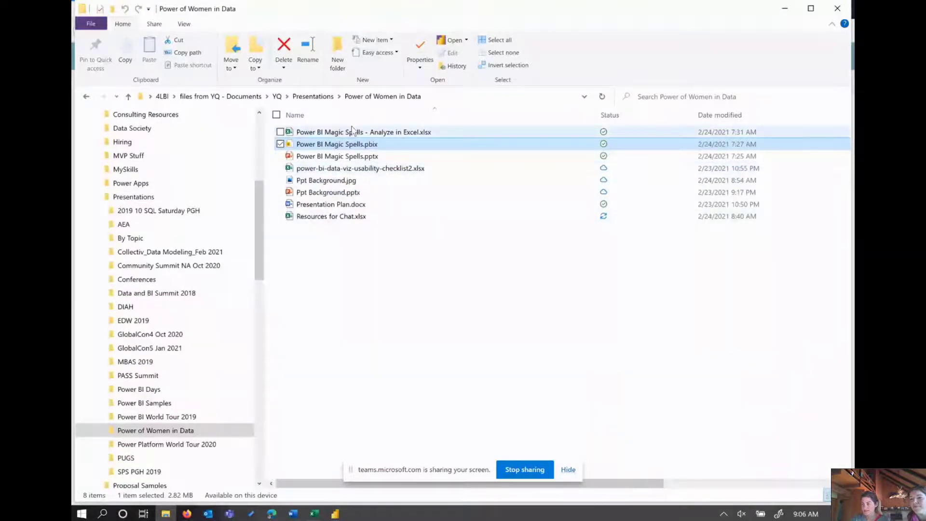
pyautogui.doubleClick(354, 131)
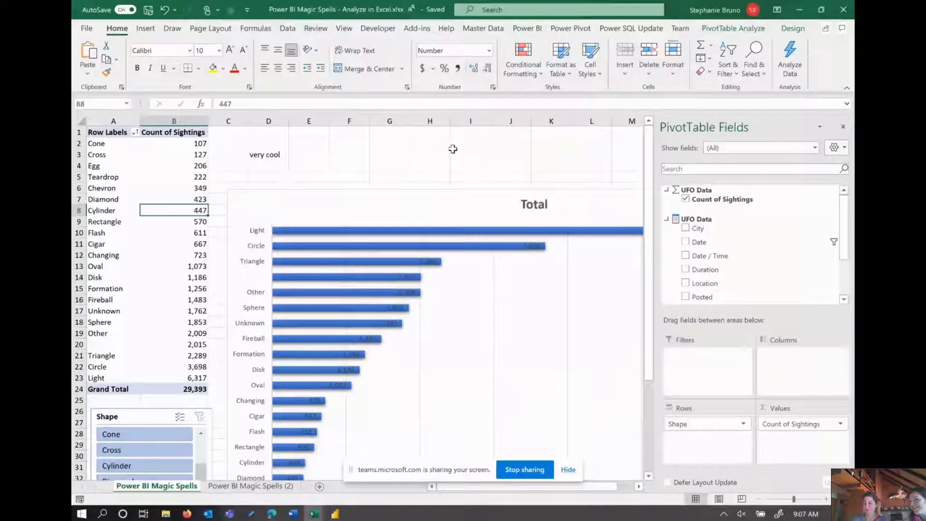
# Step: Examine the workbook's bar chart of sightings by shape and the fields of its PivotChart
pyautogui.click(474, 152)
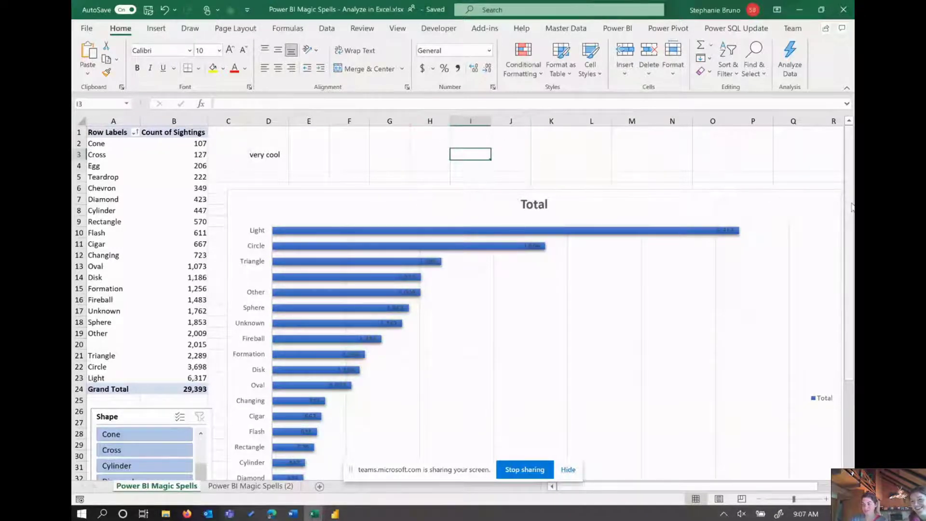
pyautogui.scroll(-1, 852, 218)
pyautogui.scroll(-3, 853, 219)
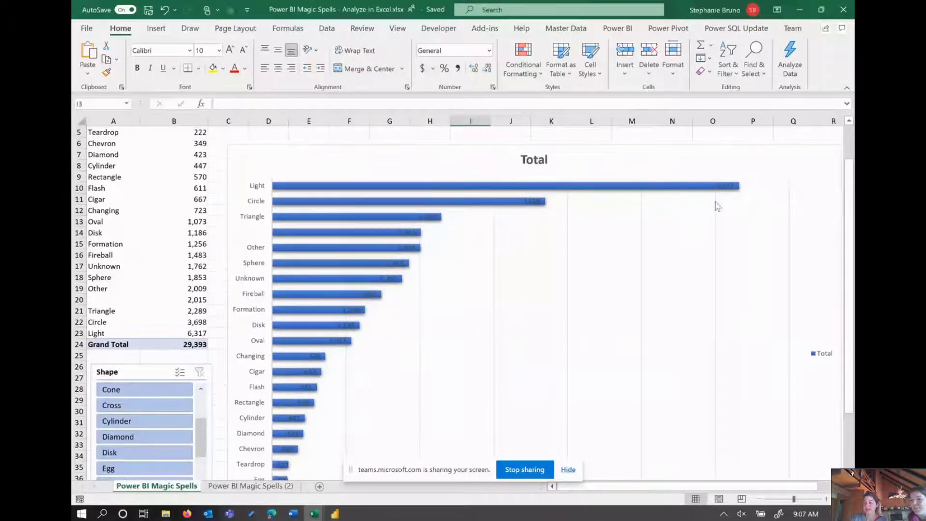
pyautogui.click(655, 170)
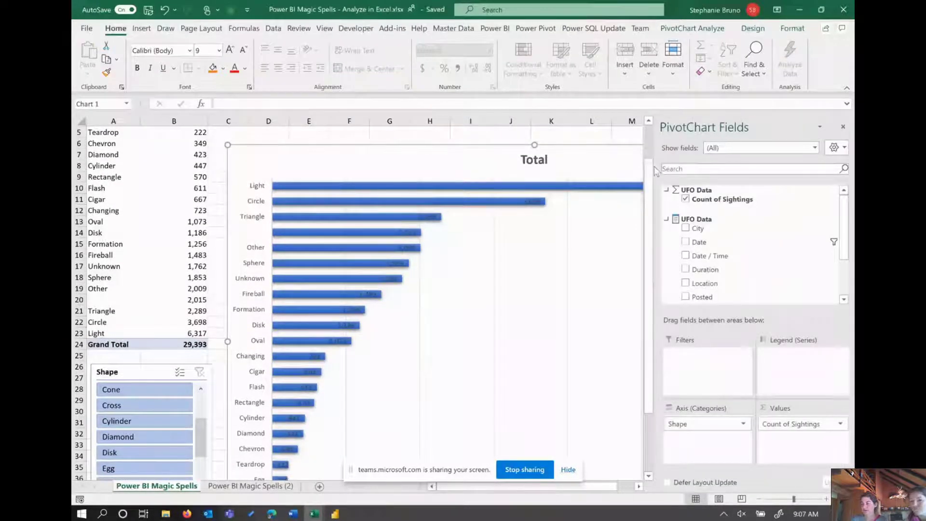
pyautogui.click(612, 133)
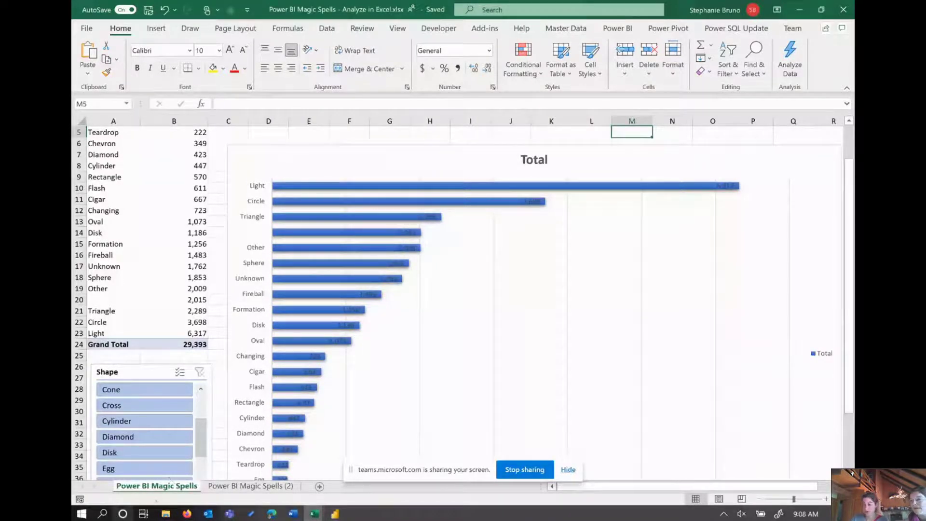
# Step: Open Word and create a blank document
pyautogui.click(101, 515)
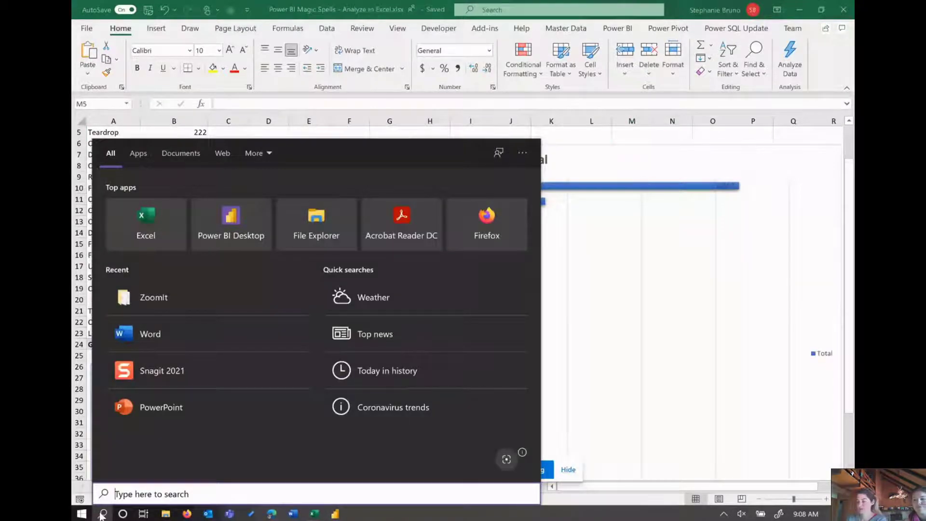
pyautogui.write('wor')
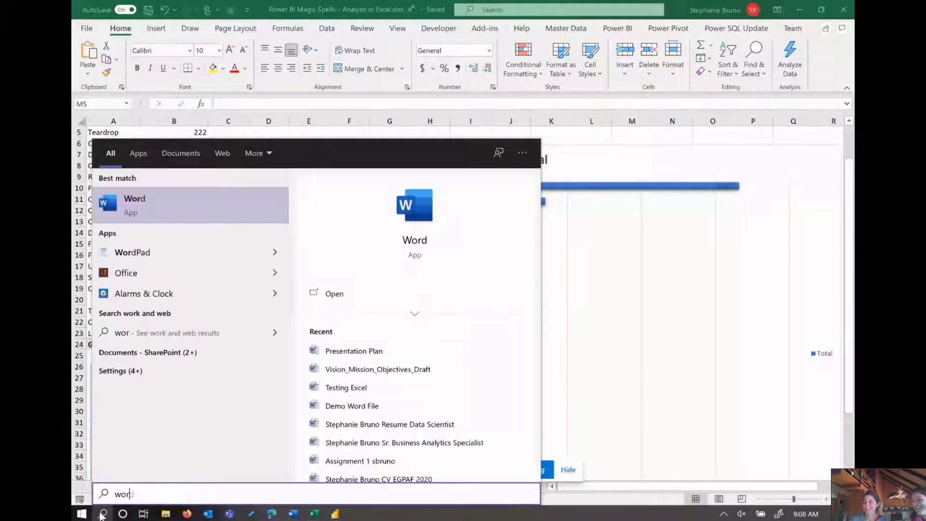
pyautogui.press('Return')
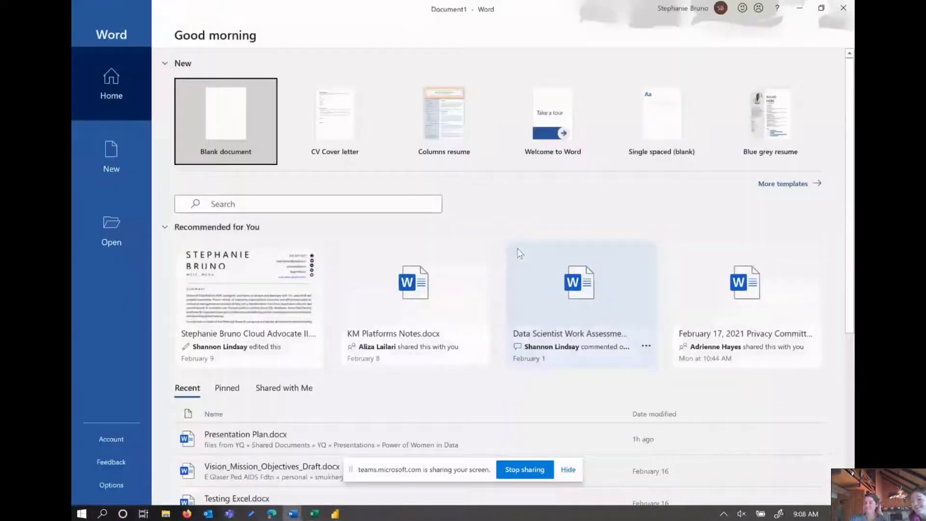
pyautogui.press('Return')
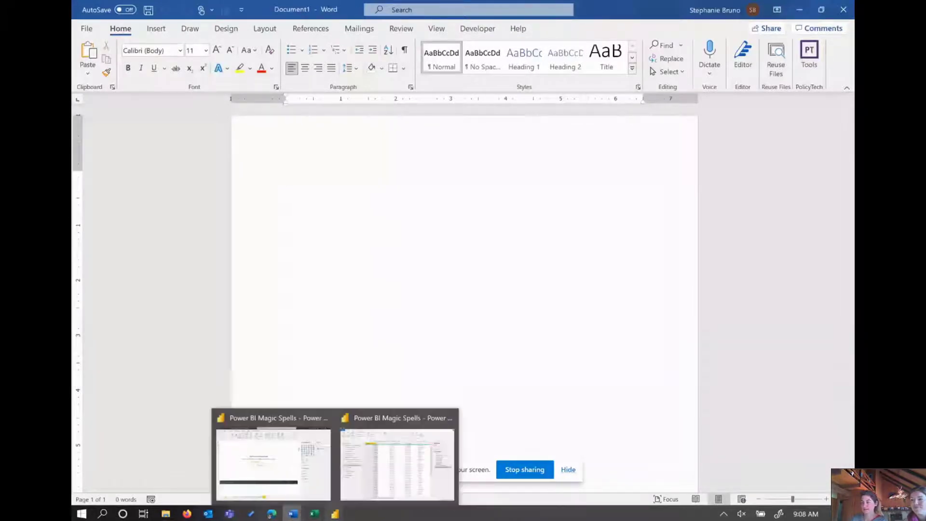
# Step: Copy the Total bar chart of sightings by shape from the Excel workbook and return to the blank Word document
pyautogui.click(315, 514)
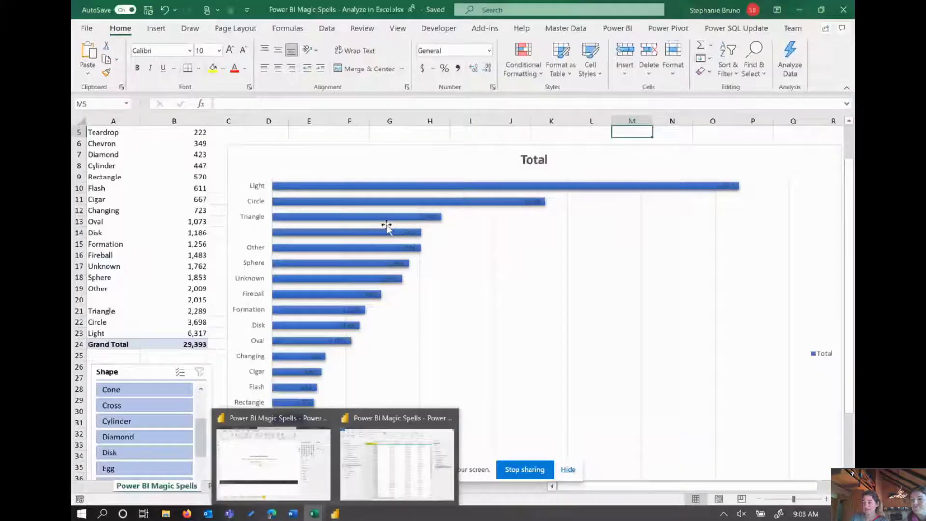
pyautogui.click(391, 155)
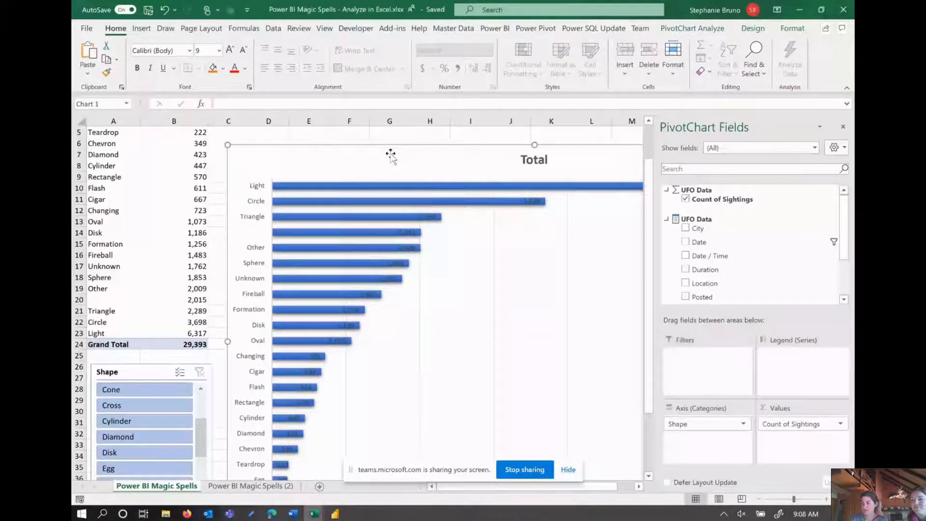
pyautogui.hotkey('alt', 'Tab')
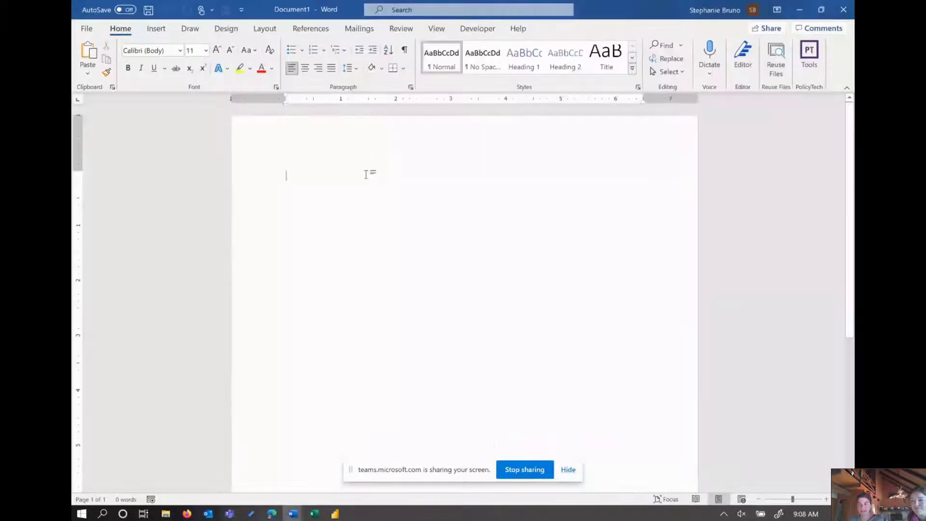
# Step: Paste the copied chart into the document with Paste Special, as a linked Microsoft Excel Chart Object
pyautogui.click(89, 74)
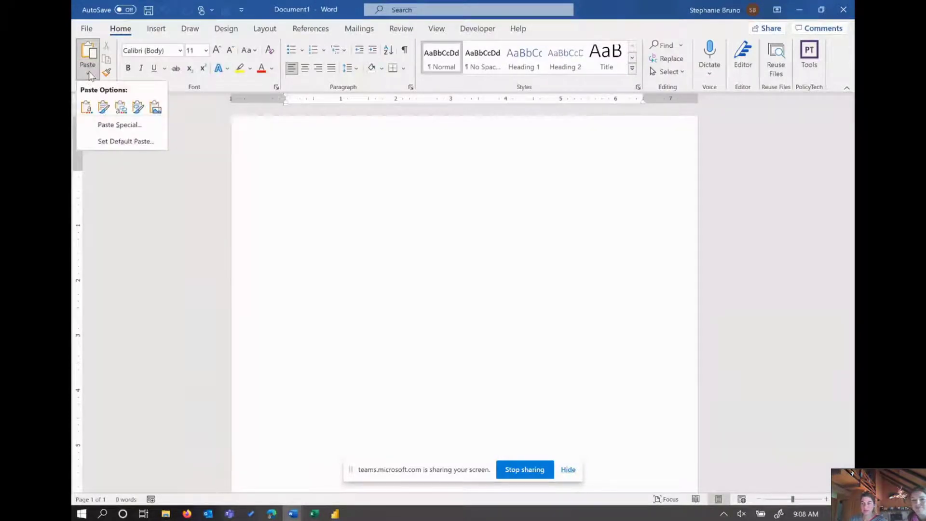
pyautogui.click(115, 126)
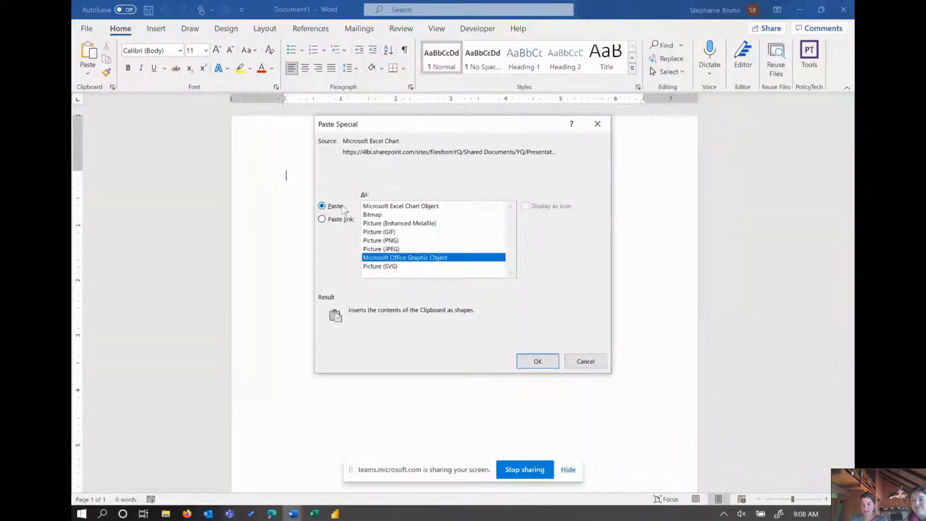
pyautogui.click(341, 221)
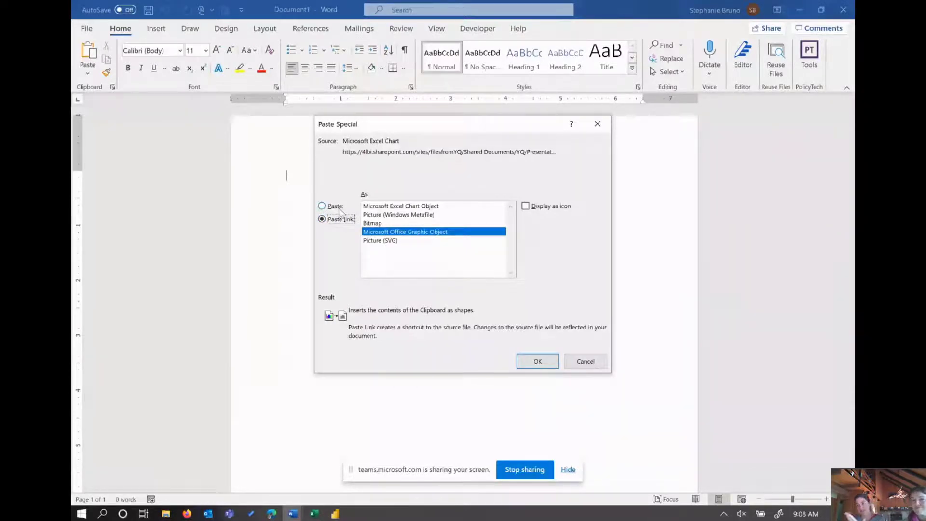
pyautogui.click(428, 208)
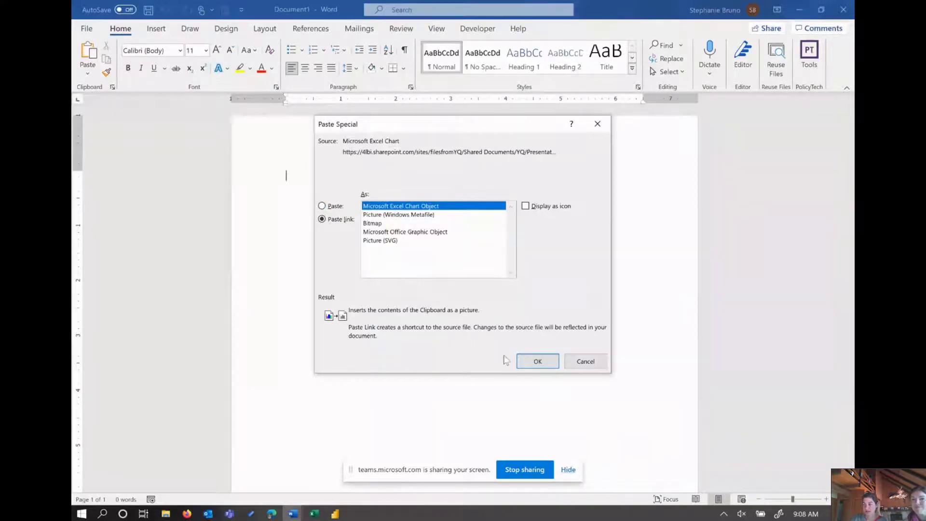
pyautogui.click(535, 361)
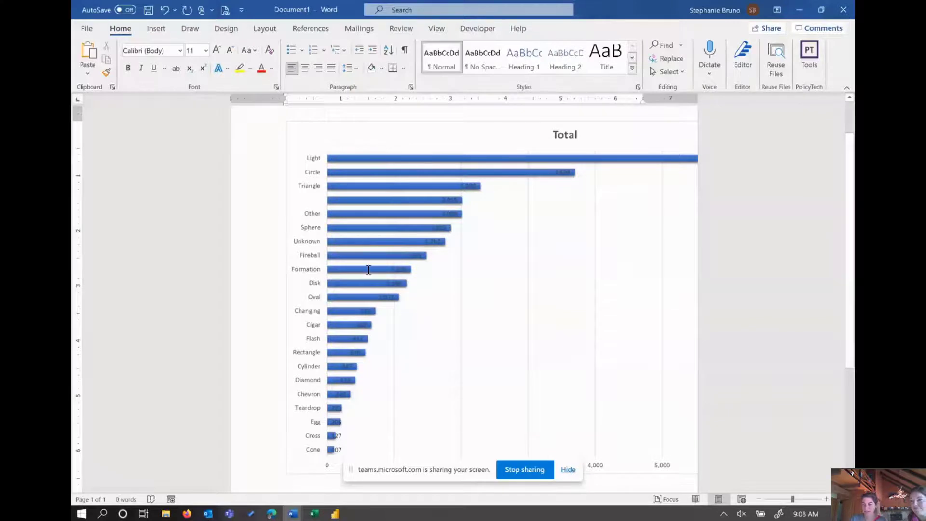
# Step: Scale the linked chart down proportionally so that all its bars fit on the page
pyautogui.click(355, 256)
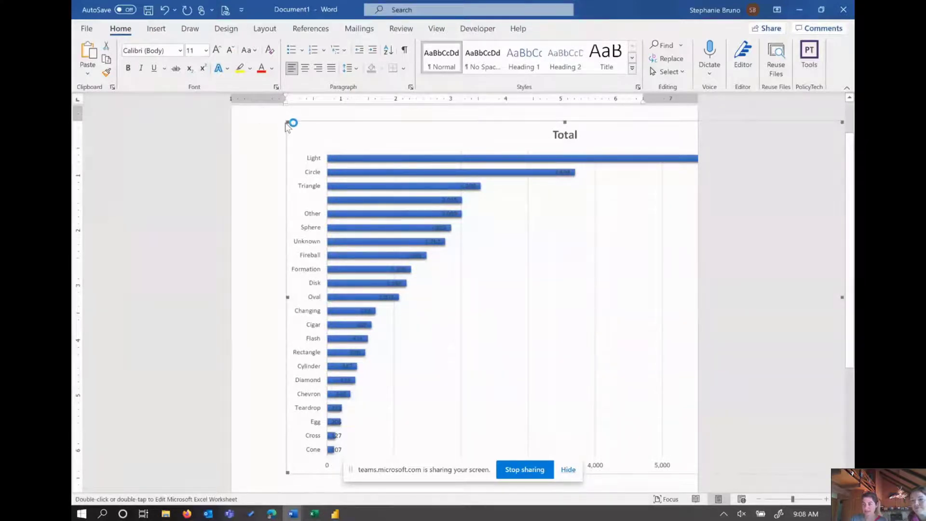
pyautogui.moveTo(288, 122); pyautogui.dragTo(423, 202)
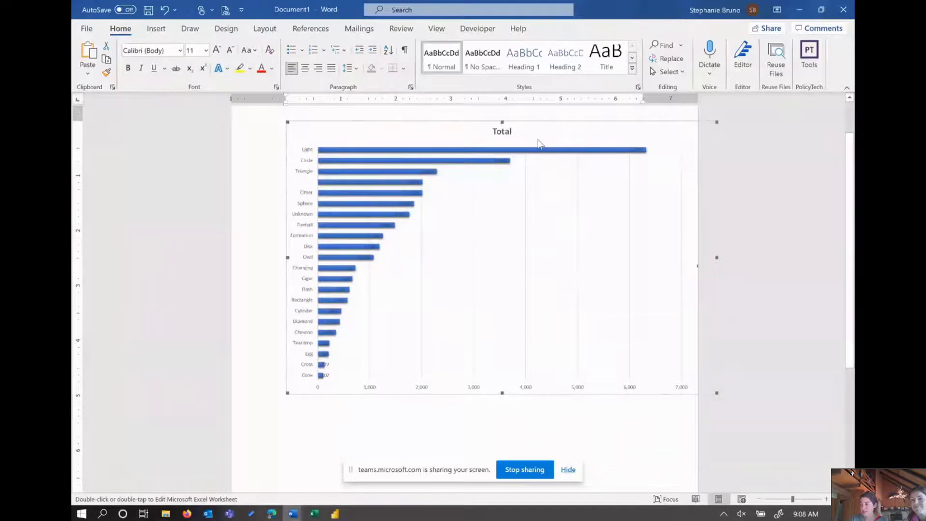
pyautogui.moveTo(504, 135); pyautogui.dragTo(497, 131)
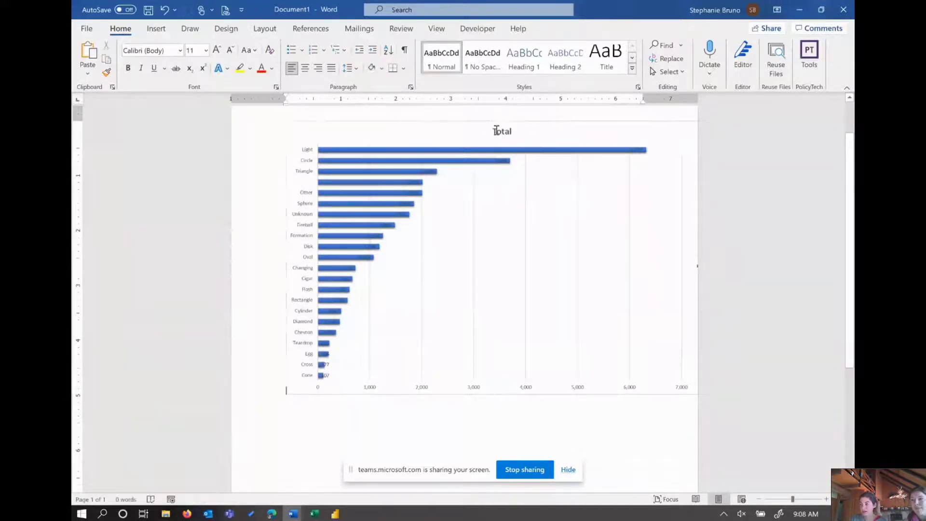
pyautogui.click(522, 130)
pyautogui.scroll(1, 474, 129)
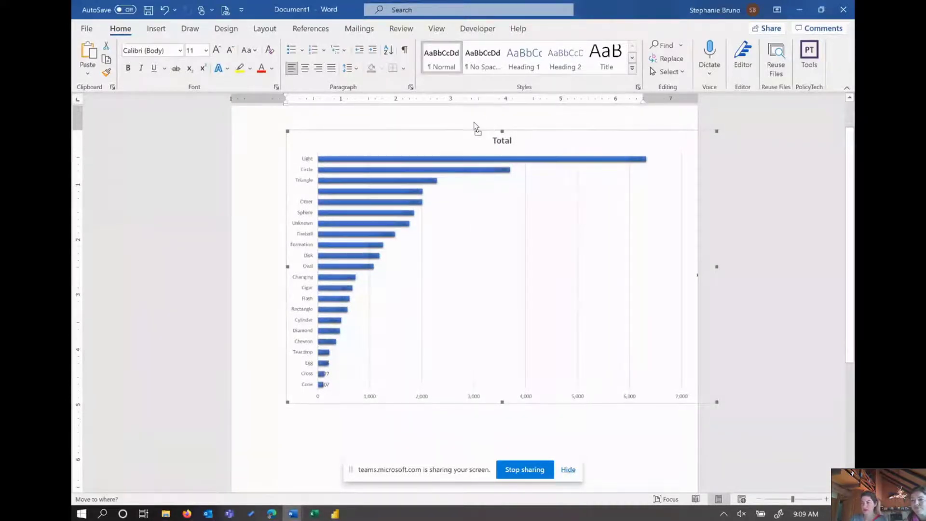
pyautogui.click(473, 126)
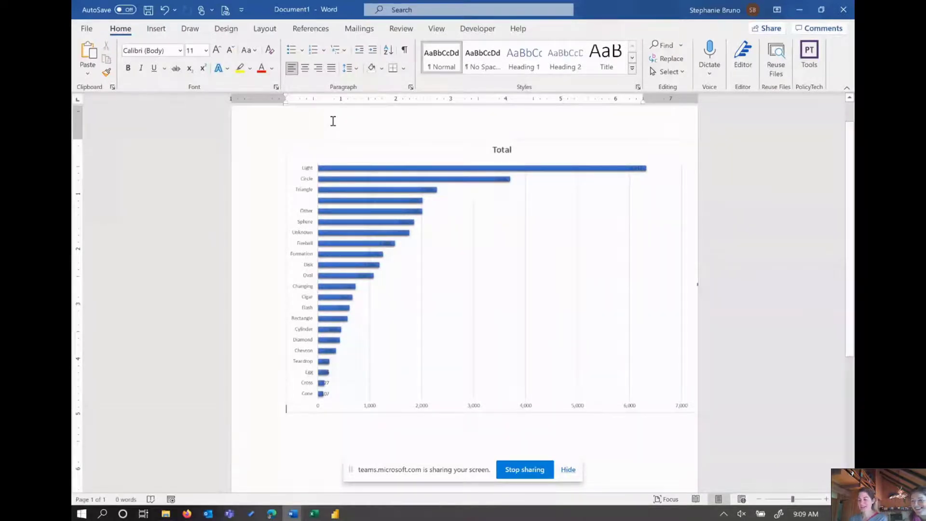
# Step: Switch to the Excel workbook and filter the Shape slicer to Cylinder, Diamond, Disk and Fireball
pyautogui.hotkey('alt', 'Tab')
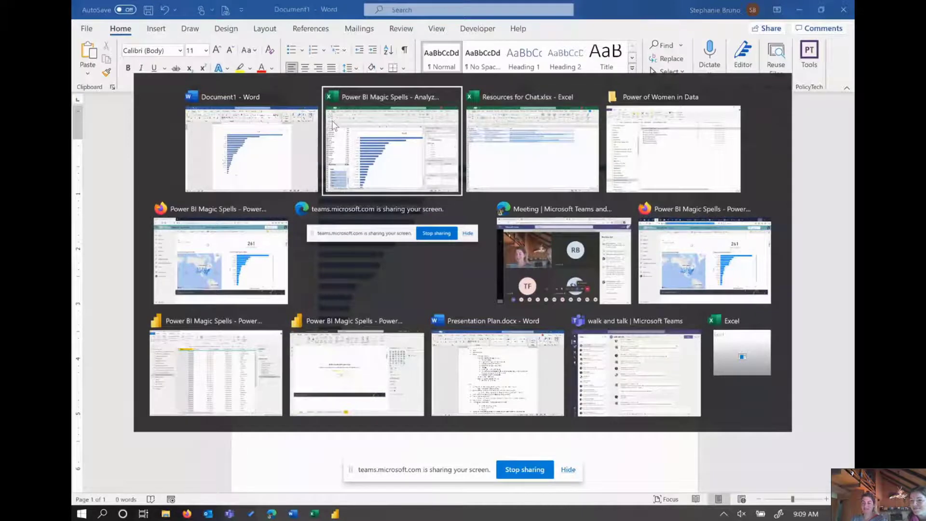
pyautogui.click(333, 125)
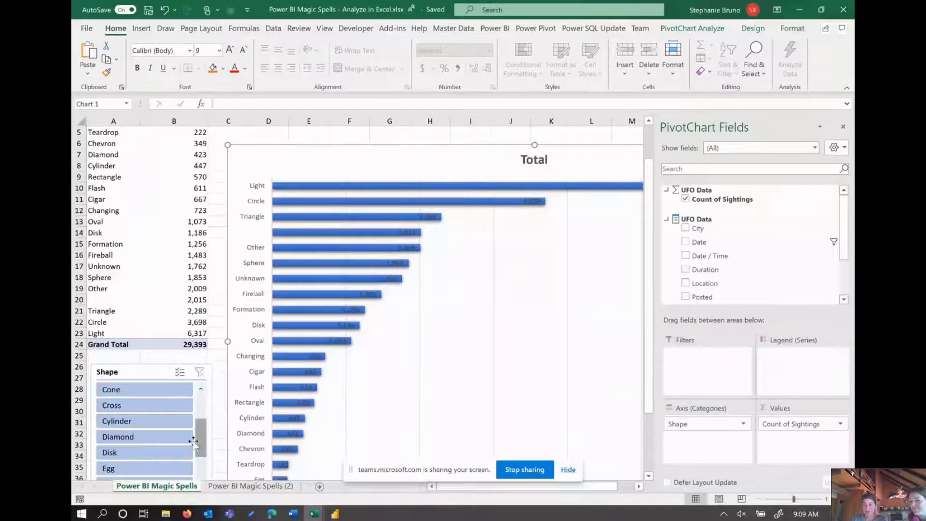
pyautogui.click(132, 421)
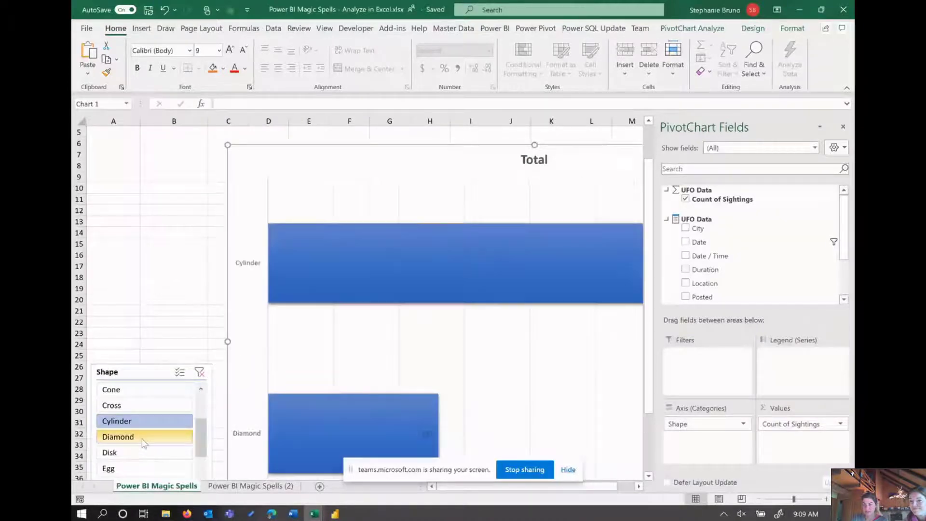
pyautogui.click(137, 453)
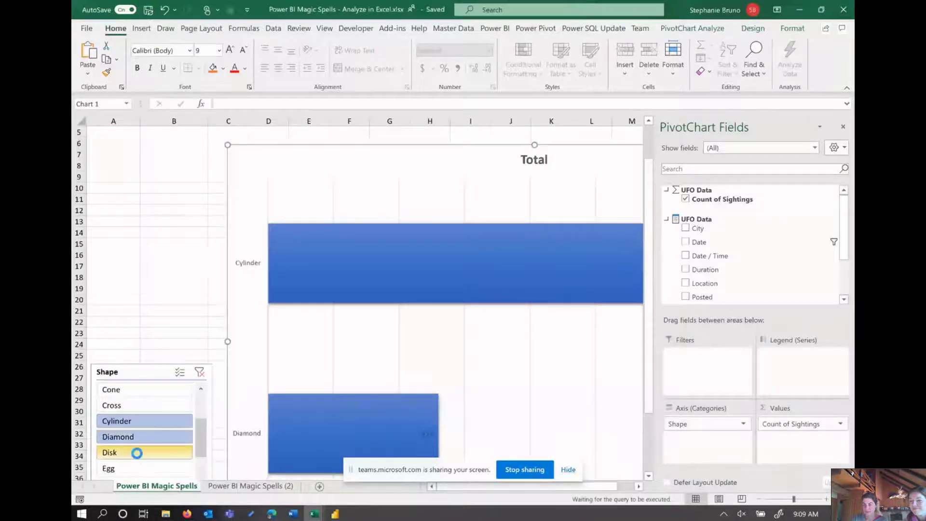
pyautogui.scroll(-1, 198, 433)
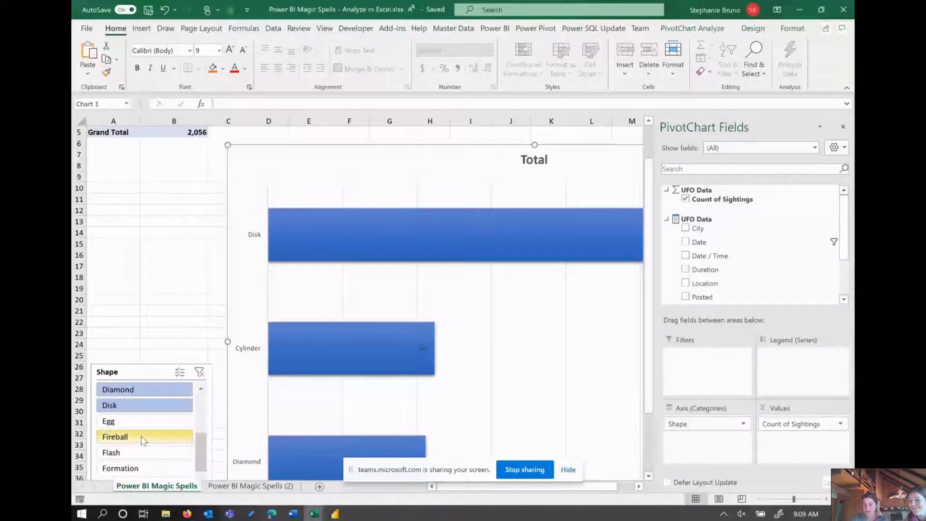
pyautogui.click(143, 439)
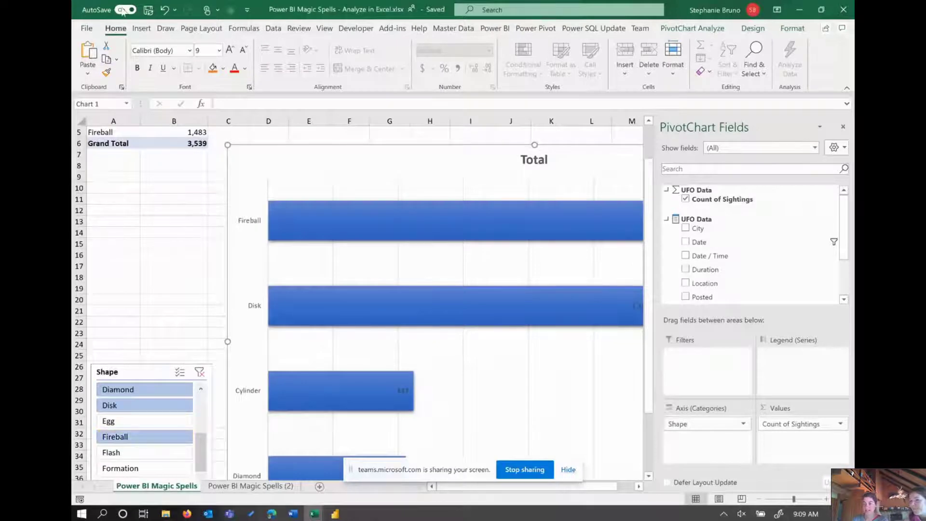
# Step: Return to the Word document and update the chart's link to the workbook
pyautogui.hotkey('alt', 'Tab')
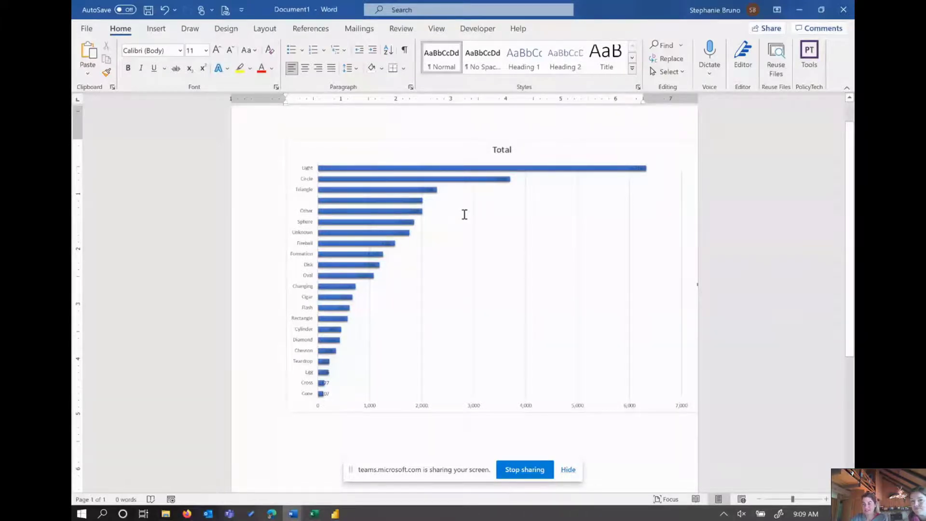
pyautogui.rightClick(465, 216)
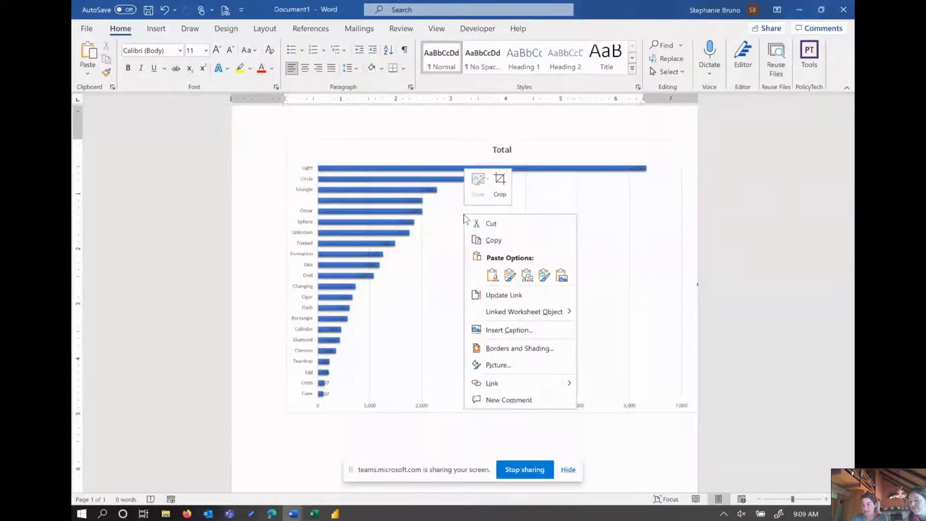
pyautogui.click(512, 298)
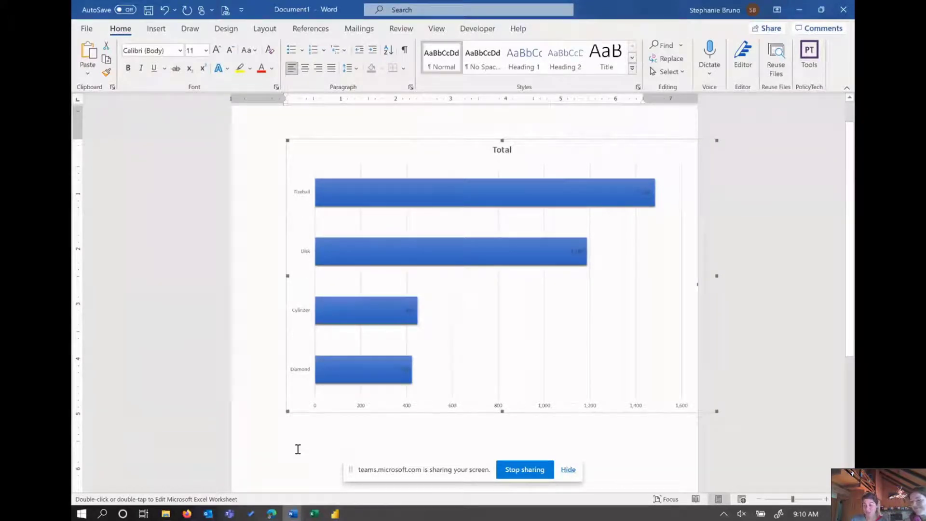
# Step: Write the sentence "This data is so !" on the line below the chart
pyautogui.click(730, 406)
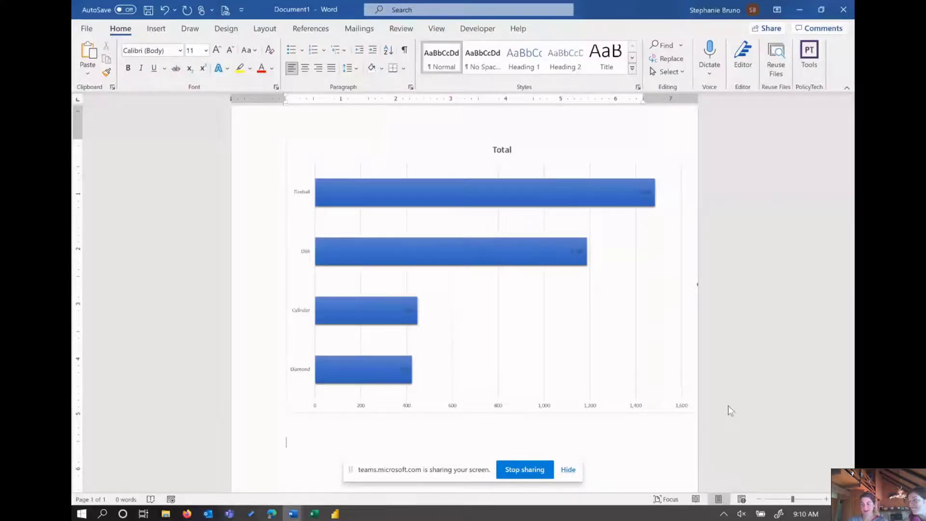
pyautogui.write('This ')
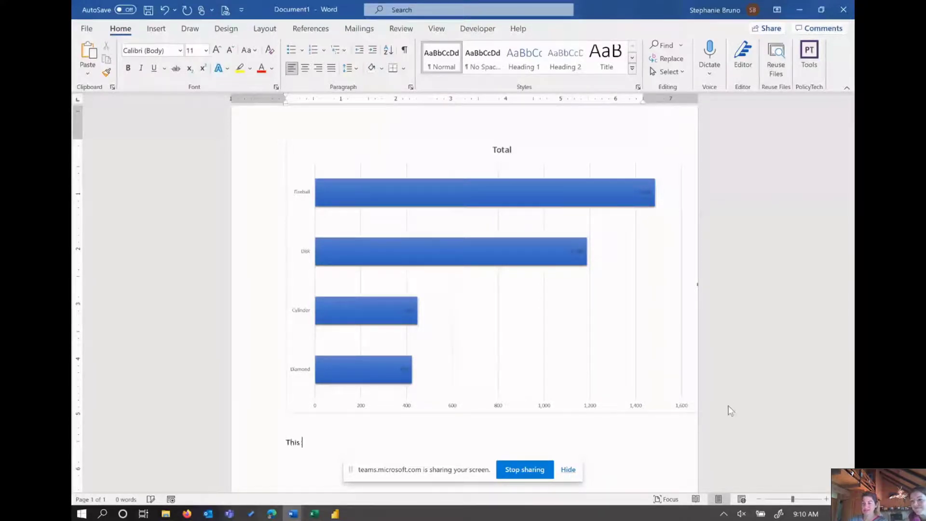
pyautogui.write('data is so !')
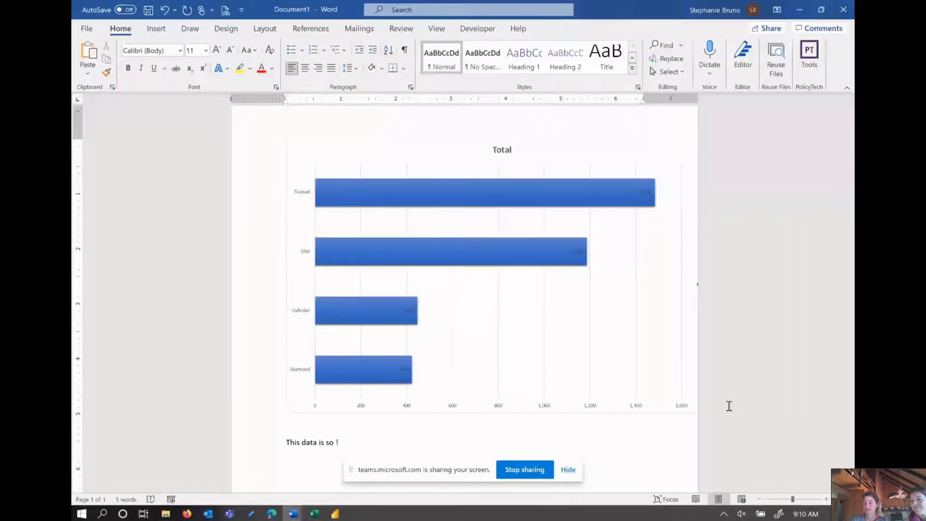
# Step: Switch to the Excel workbook and copy cell D3, which contains "very cool"
pyautogui.hotkey('alt', 'Tab')
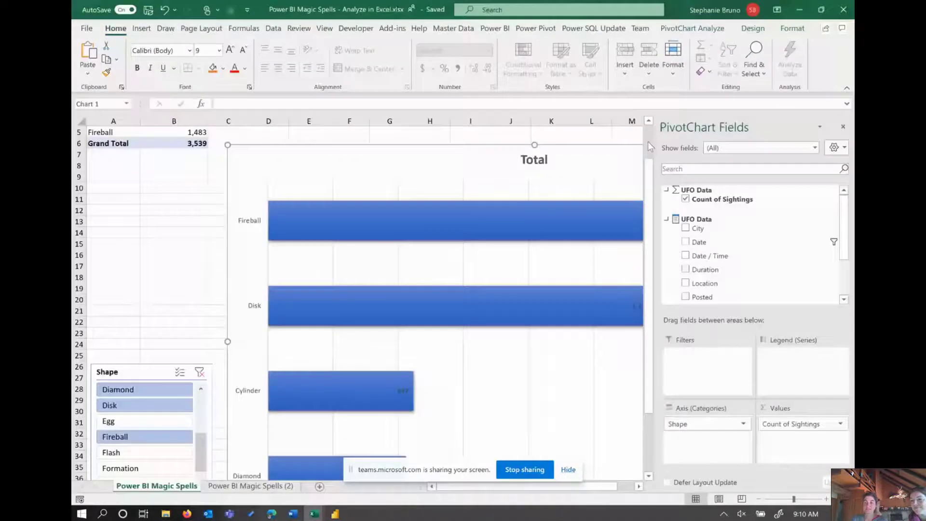
pyautogui.click(648, 144)
pyautogui.click(251, 153)
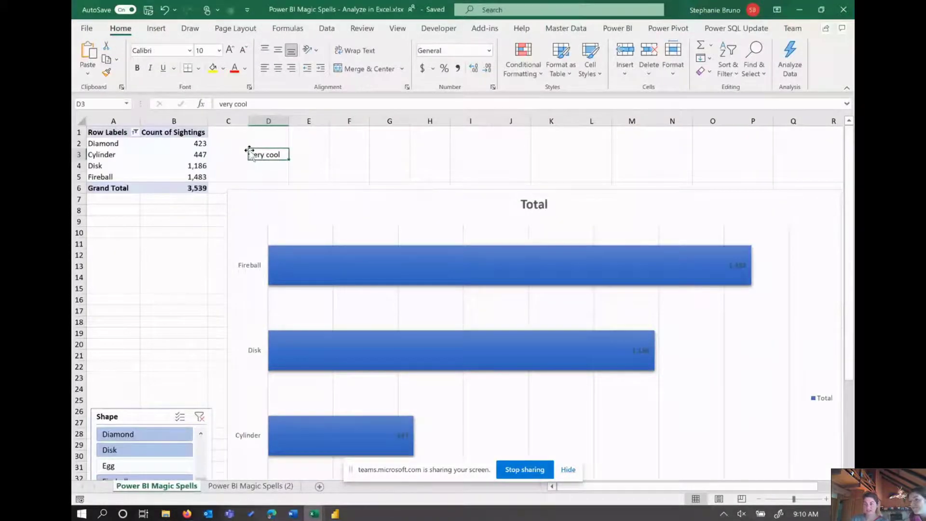
pyautogui.hotkey('ctrl', 'c')
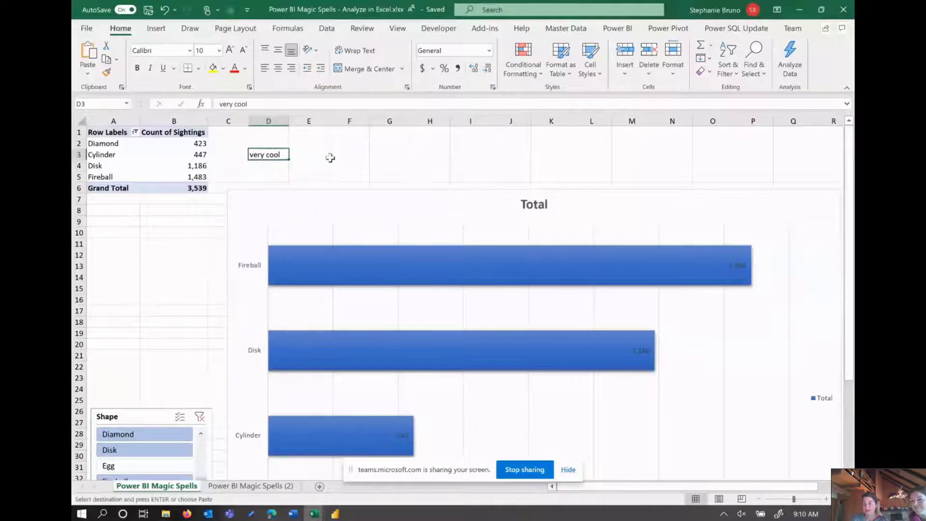
# Step: Switch to the Word document and insert the copied cell before the exclamation mark as a paste link in Unformatted Unicode Text format
pyautogui.hotkey('alt', 'Tab')
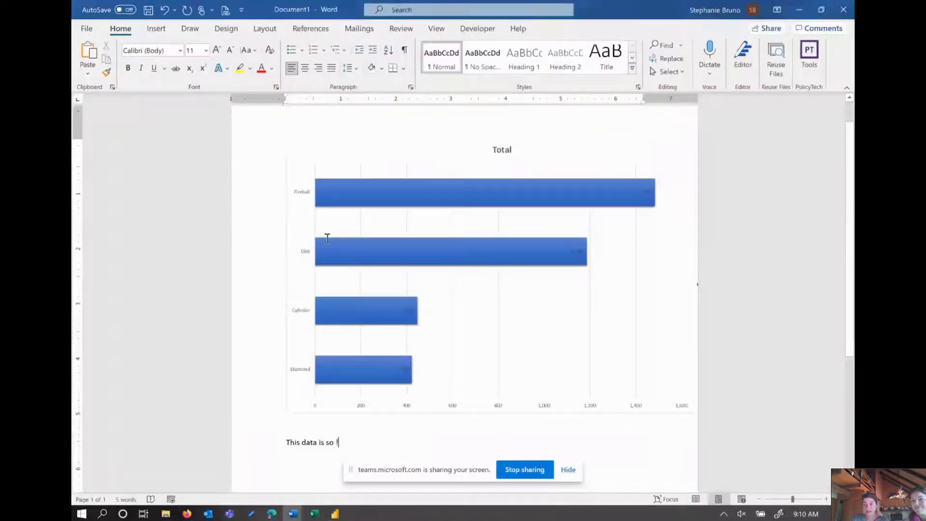
pyautogui.click(336, 442)
pyautogui.click(88, 74)
pyautogui.click(122, 124)
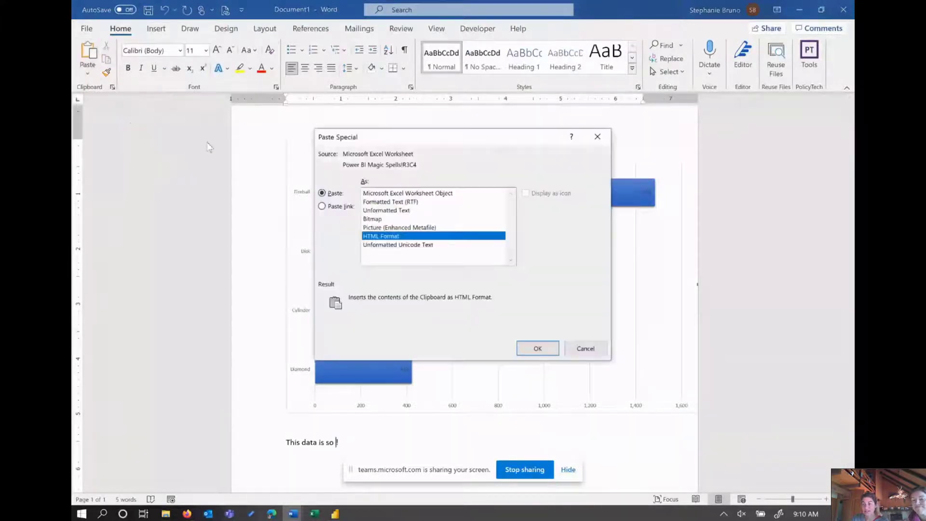
pyautogui.click(334, 207)
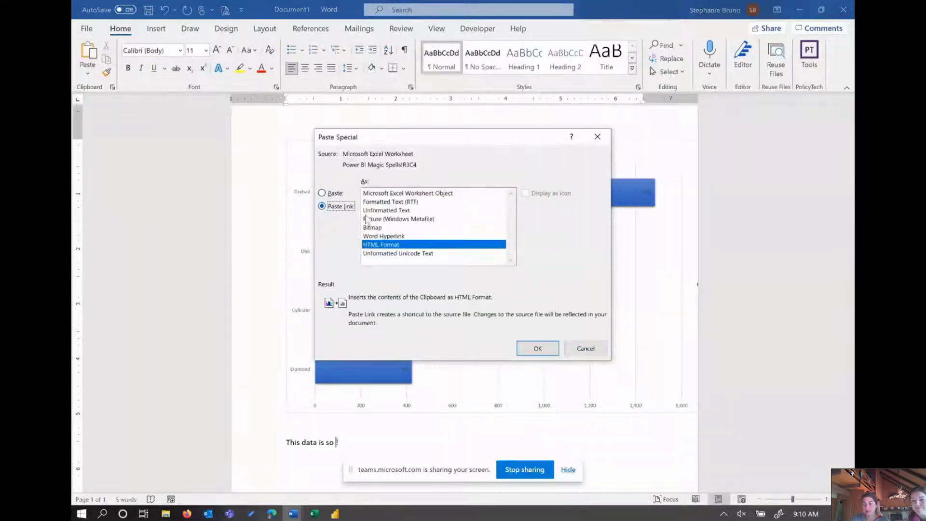
pyautogui.click(408, 254)
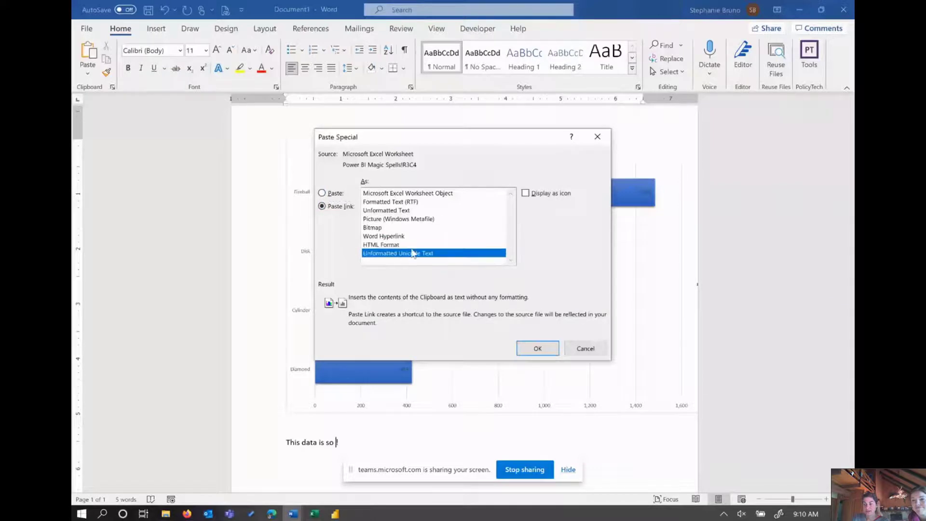
pyautogui.click(539, 349)
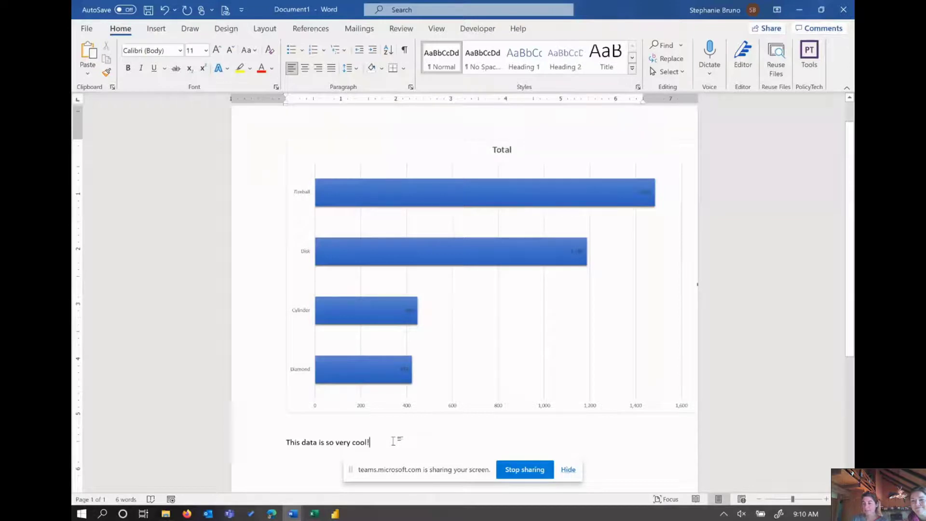
# Step: Switch to the Excel workbook and change the text in cell D3 to "awesome"
pyautogui.hotkey('alt', 'Tab')
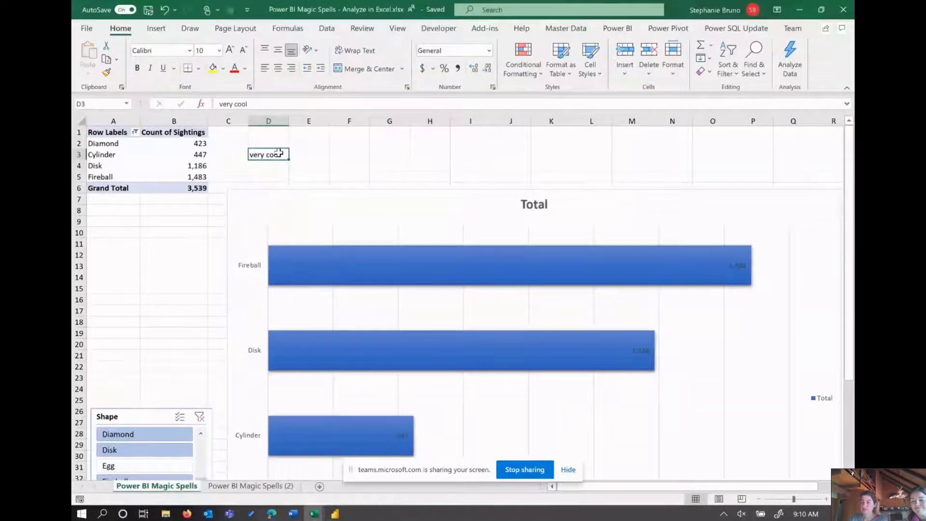
pyautogui.write('awesom')
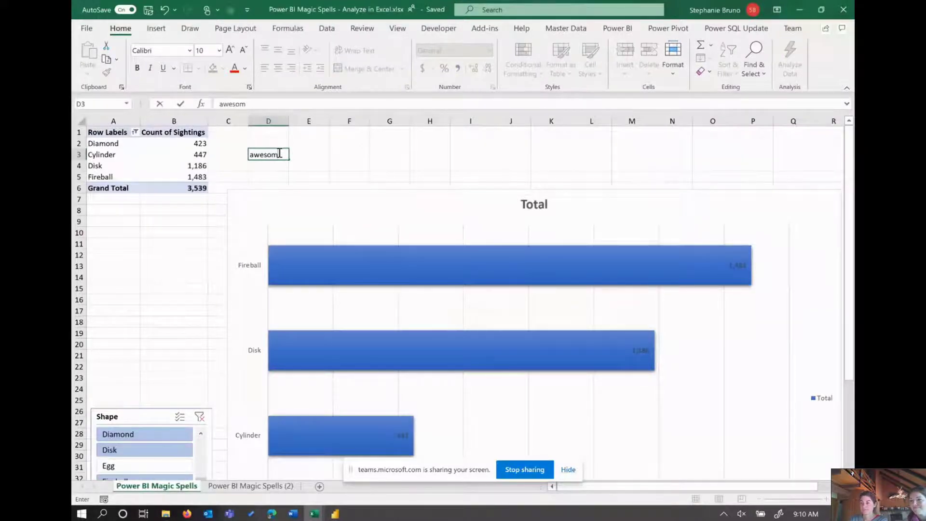
pyautogui.write('e')
pyautogui.press('Return')
# Step: Return to the Word document and update the link of the "very cool" text in the sentence below the chart
pyautogui.hotkey('alt', 'Tab')
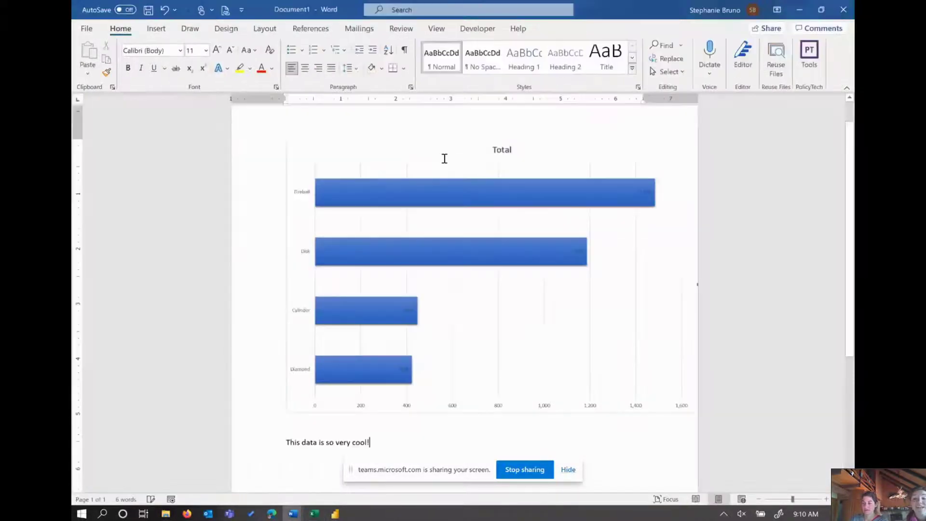
pyautogui.click(345, 442)
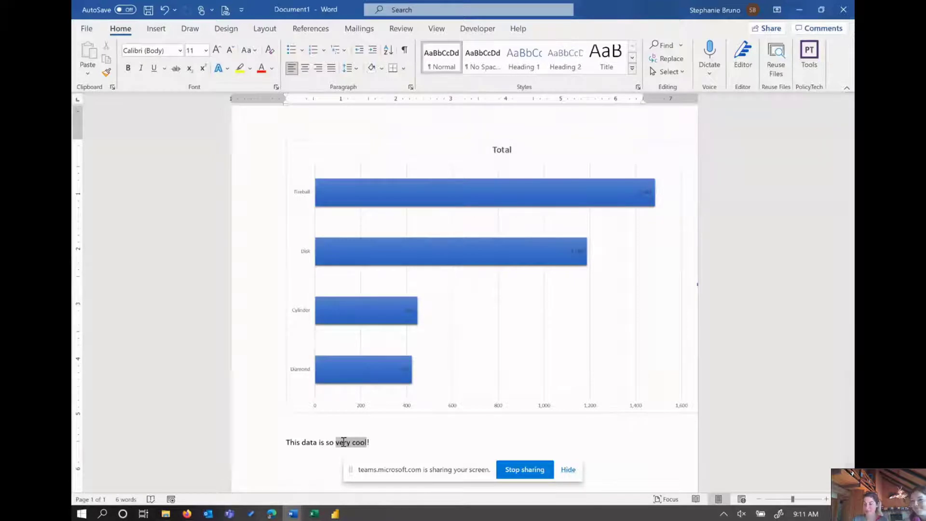
pyautogui.rightClick(344, 442)
pyautogui.click(369, 381)
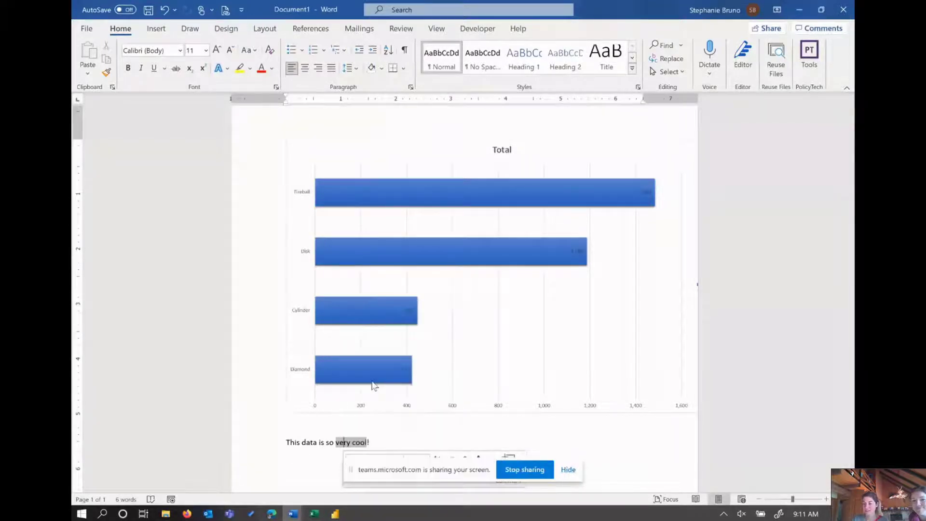
pyautogui.write('!')
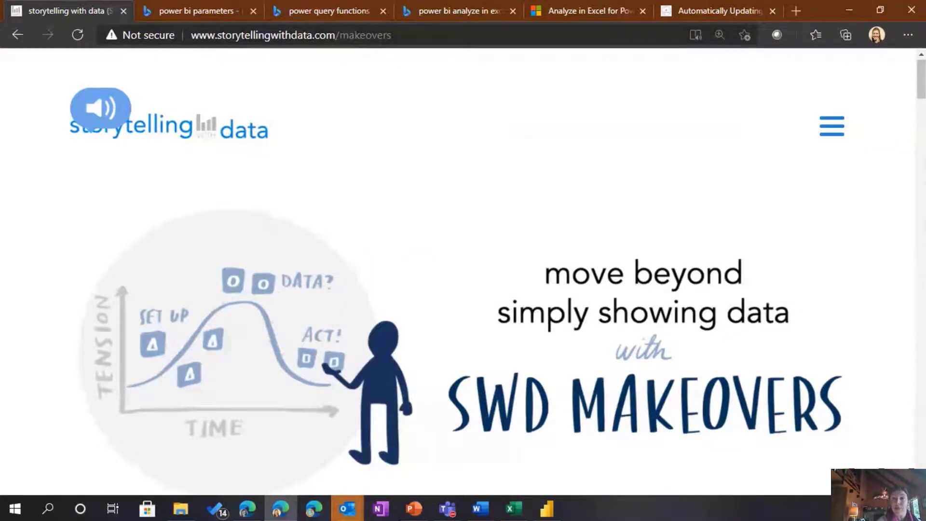
pyautogui.hotkey('alt', 'Tab')
pyautogui.hotkey('alt', 'Tab')
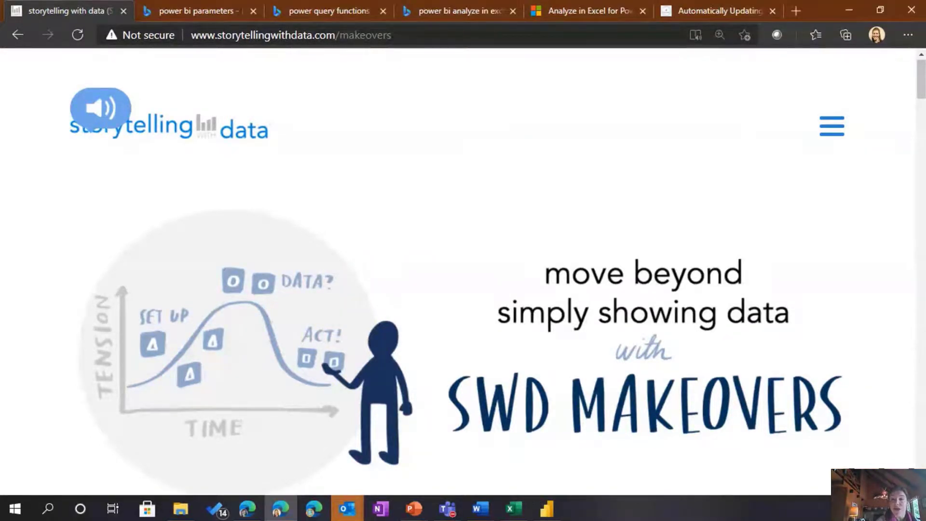
pyautogui.hotkey('alt', 'Tab')
pyautogui.hotkey('alt', 'Tab')
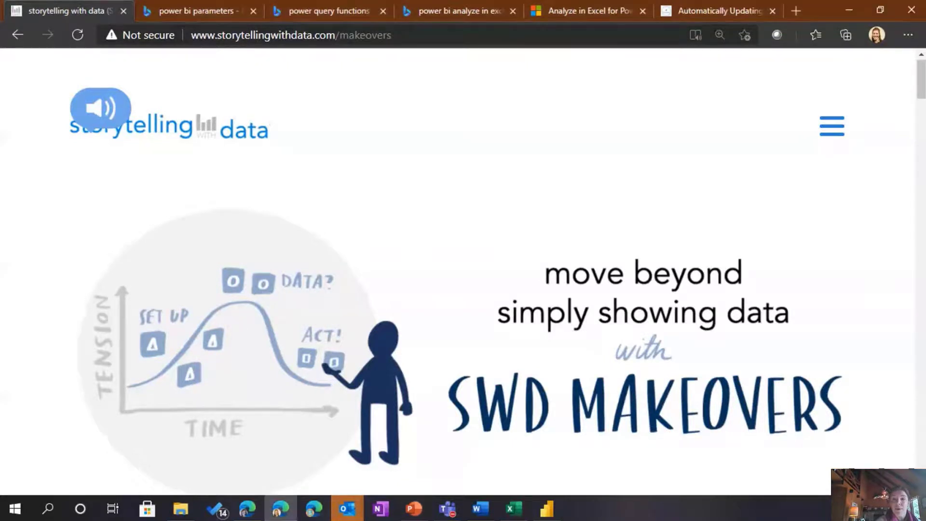
pyautogui.hotkey('alt', 'Tab')
pyautogui.hotkey('alt', 'Tab')
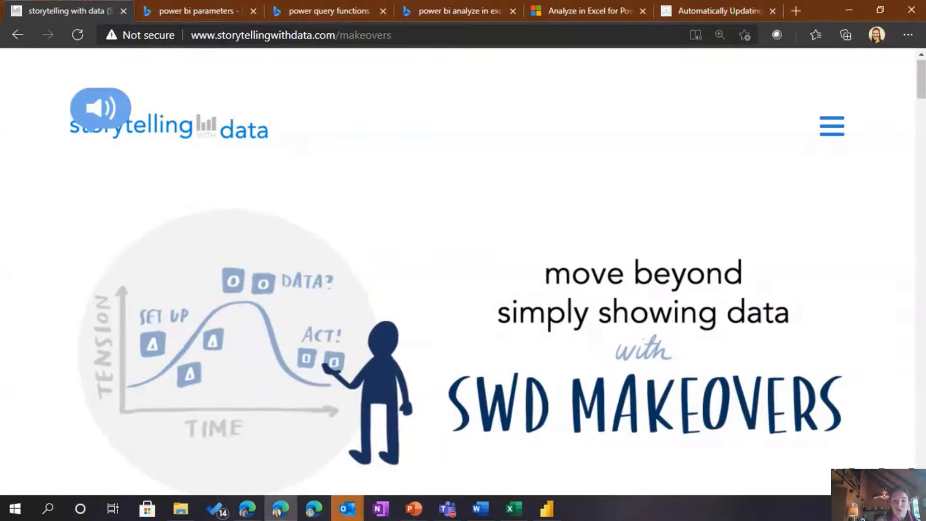
pyautogui.hotkey('alt', 'Tab')
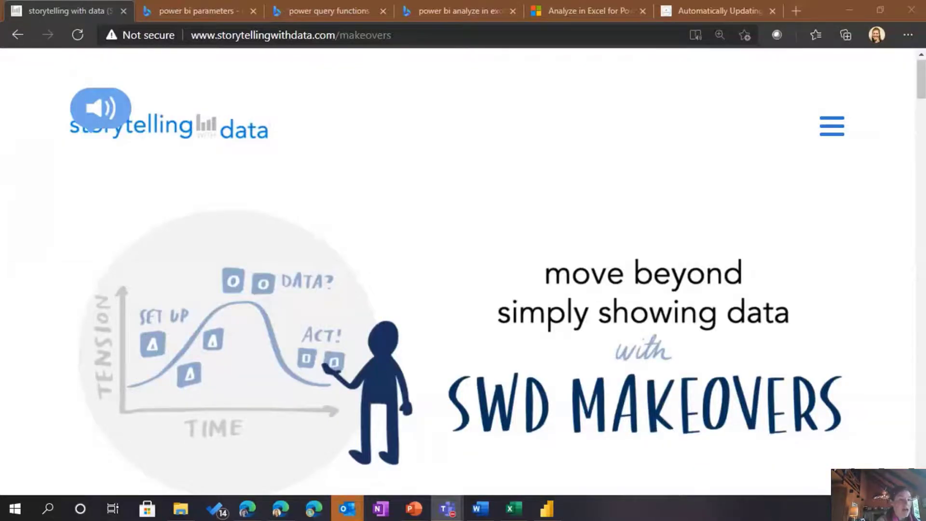
# Step: Examine the before and after chart examples on the Storytelling with Data makeovers page in the browser, enlarging the Global Competitive Summary example
pyautogui.scroll(-3, 367, 292)
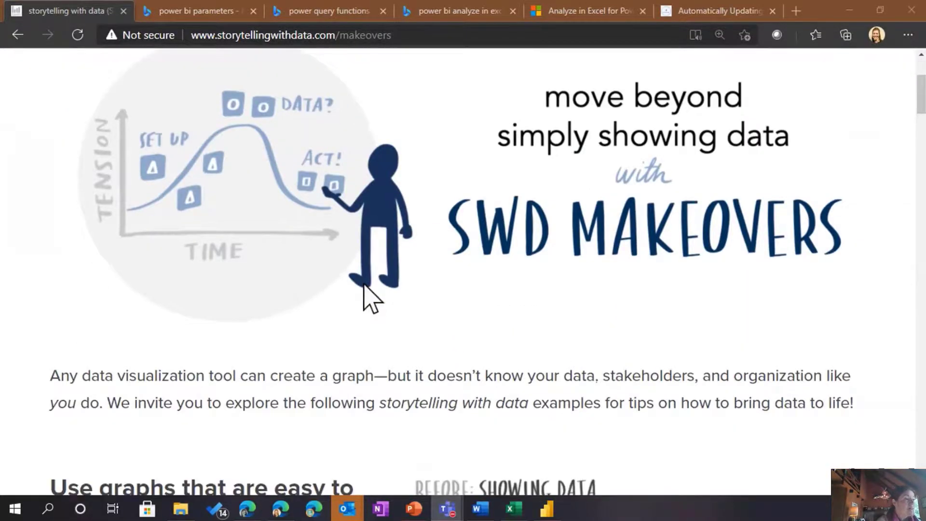
pyautogui.scroll(-20, 366, 288)
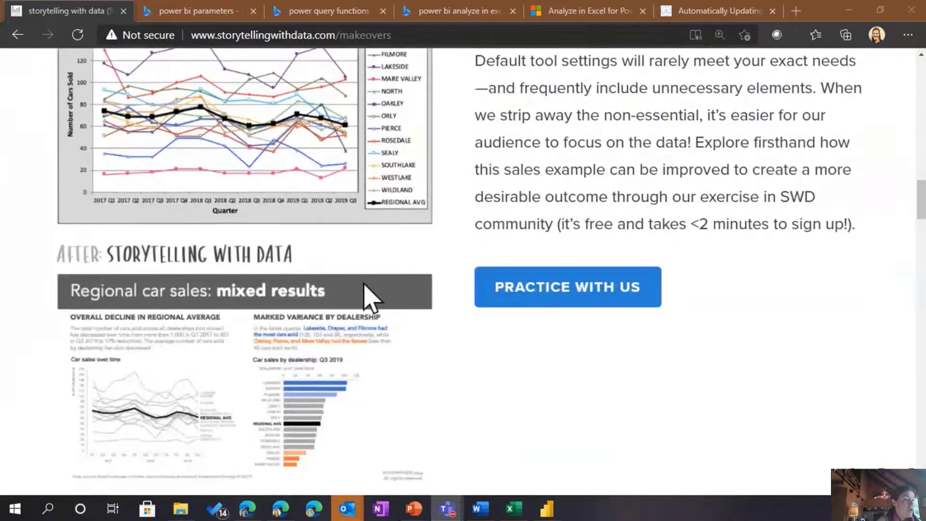
pyautogui.scroll(-2, 371, 297)
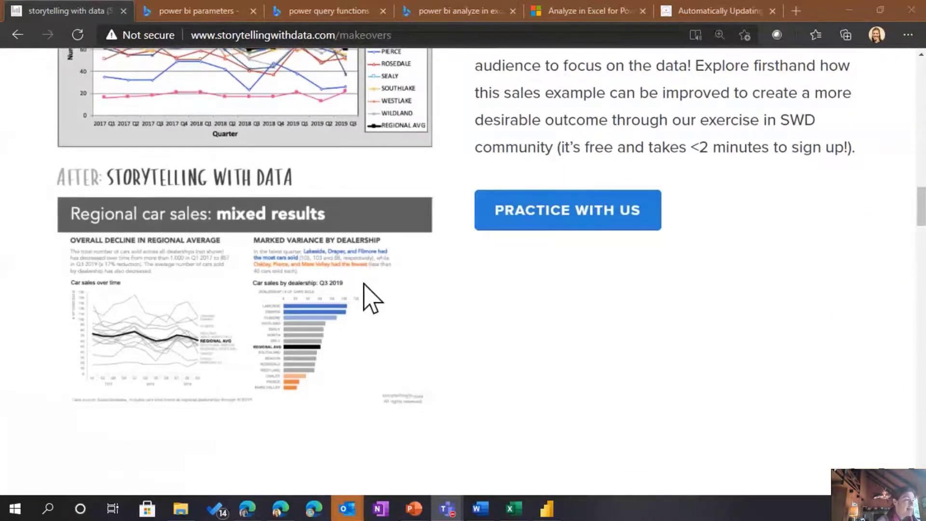
pyautogui.scroll(-10, 371, 297)
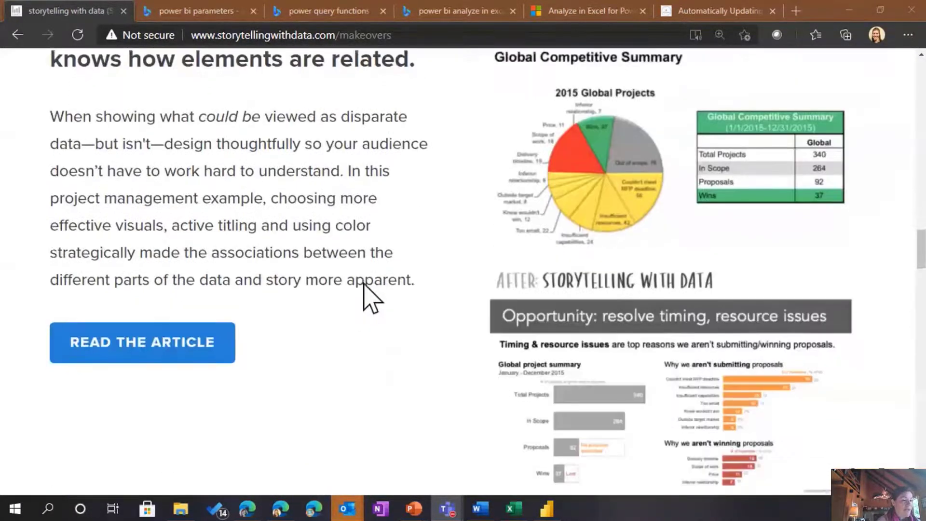
pyautogui.scroll(1, 366, 289)
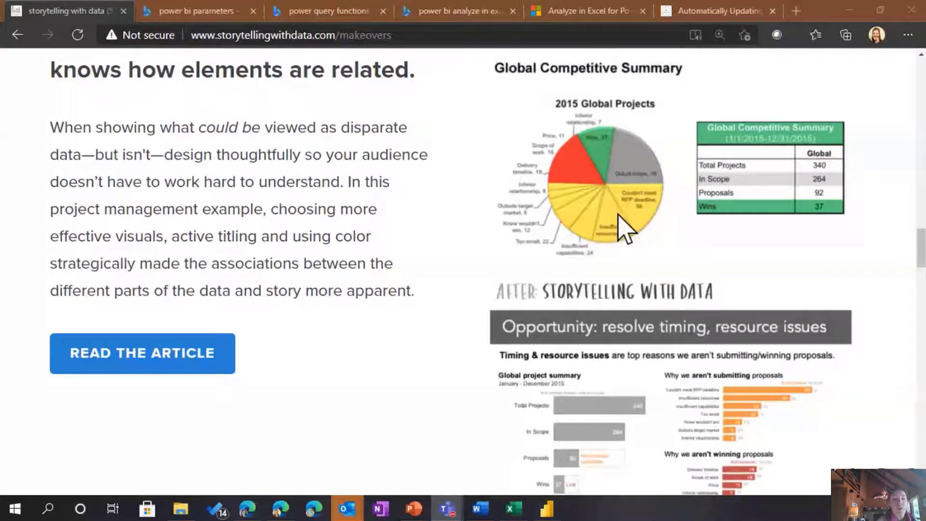
pyautogui.hotkey('ctrl', '+')
pyautogui.hotkey('ctrl', '+')
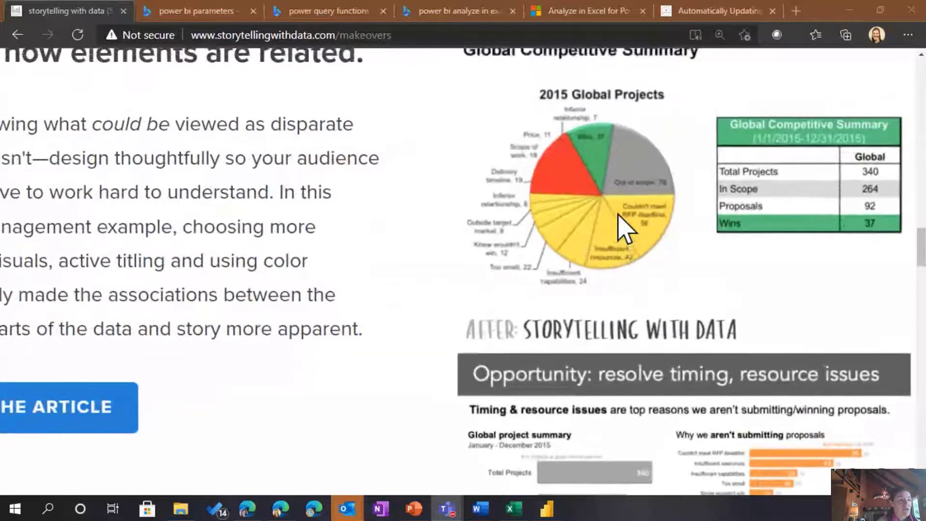
pyautogui.scroll(1, 622, 227)
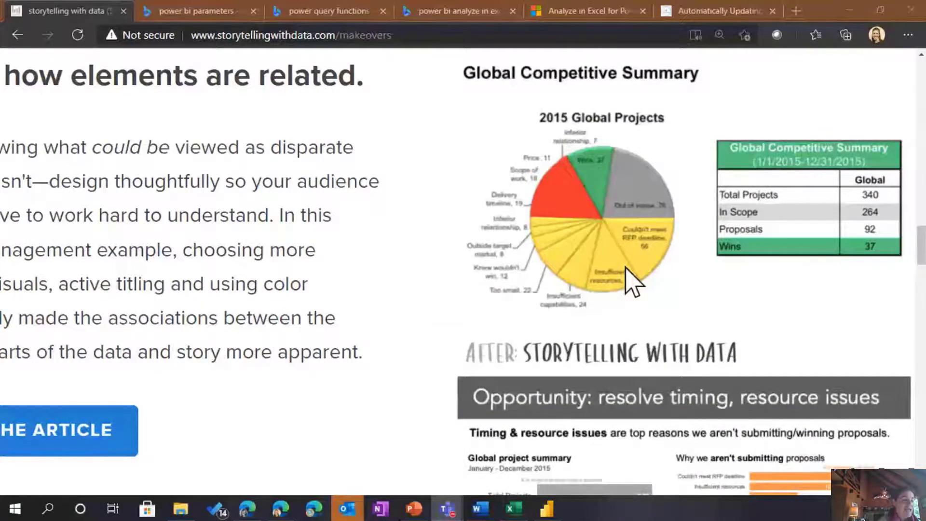
pyautogui.scroll(-5, 627, 278)
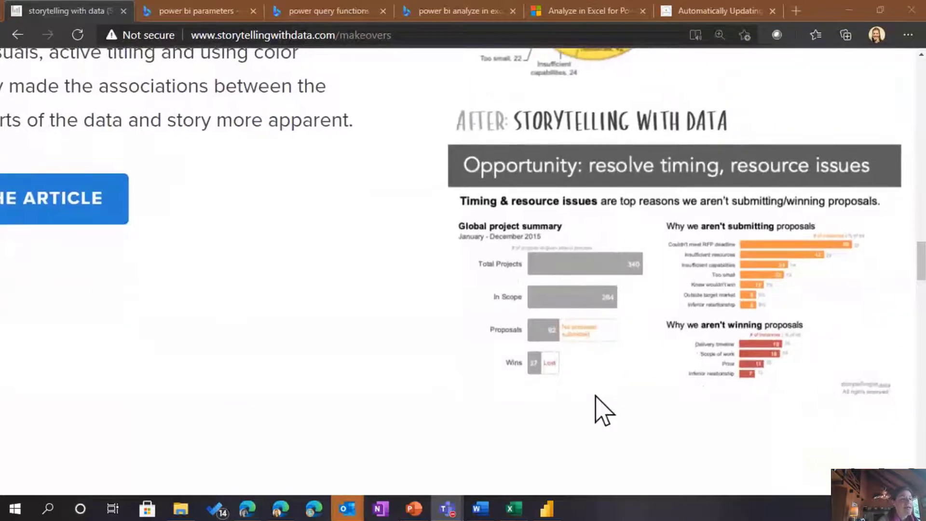